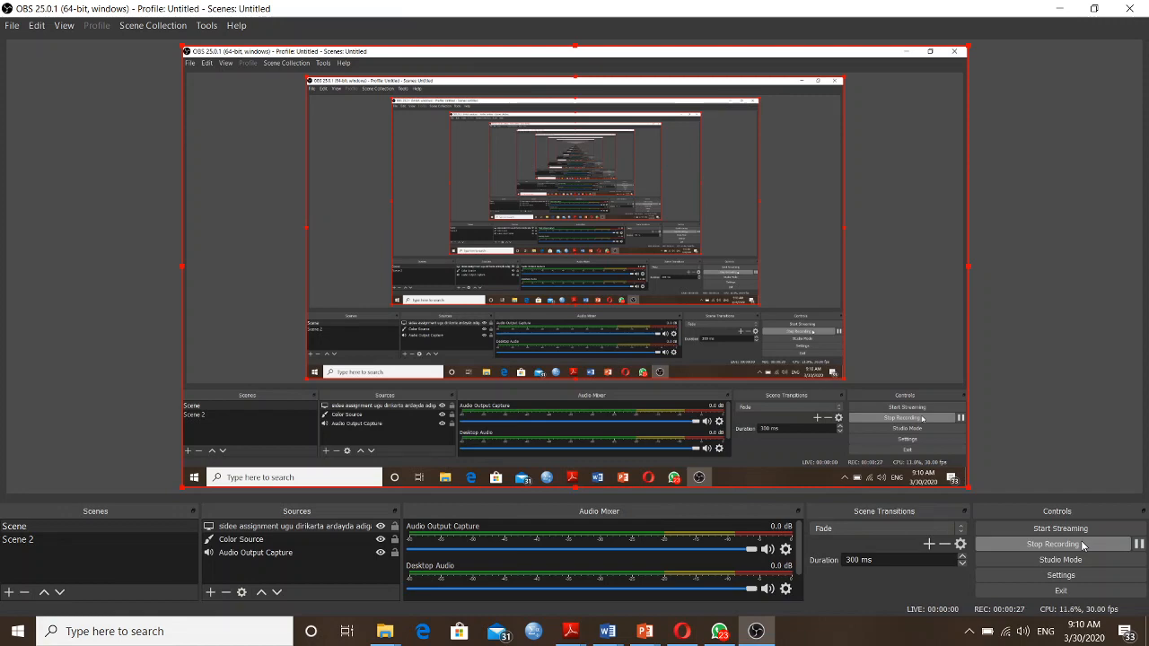
Switch to the Opera browser and open the overview of all classes in Google Classroom.
click(1063, 14)
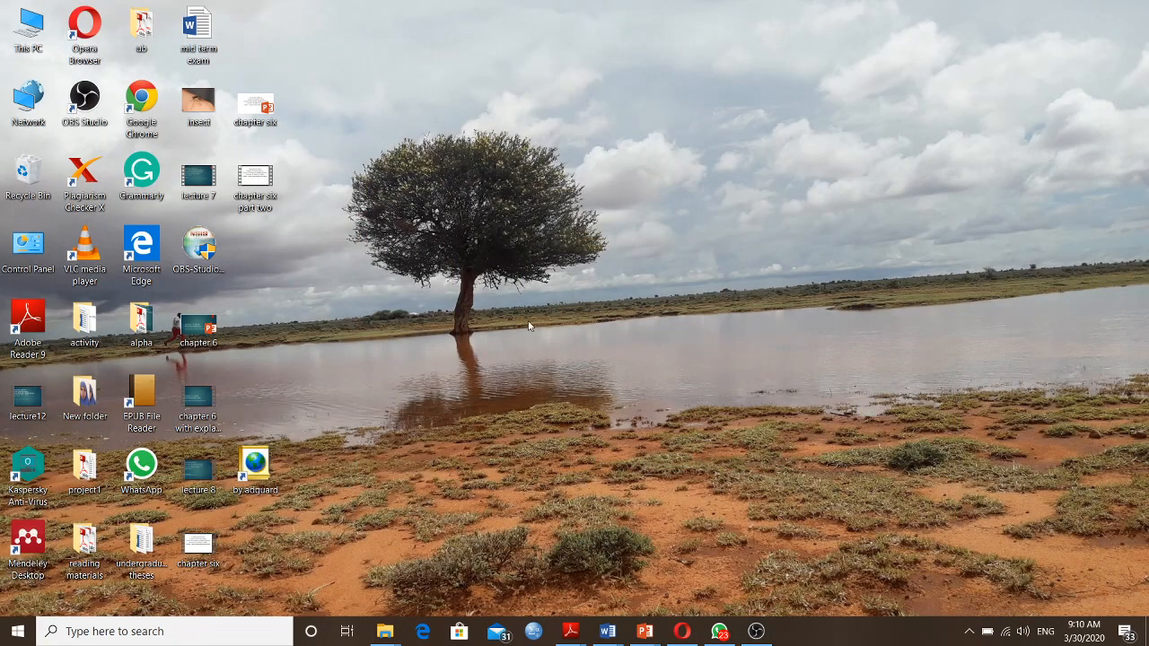
mouse_move(682, 634)
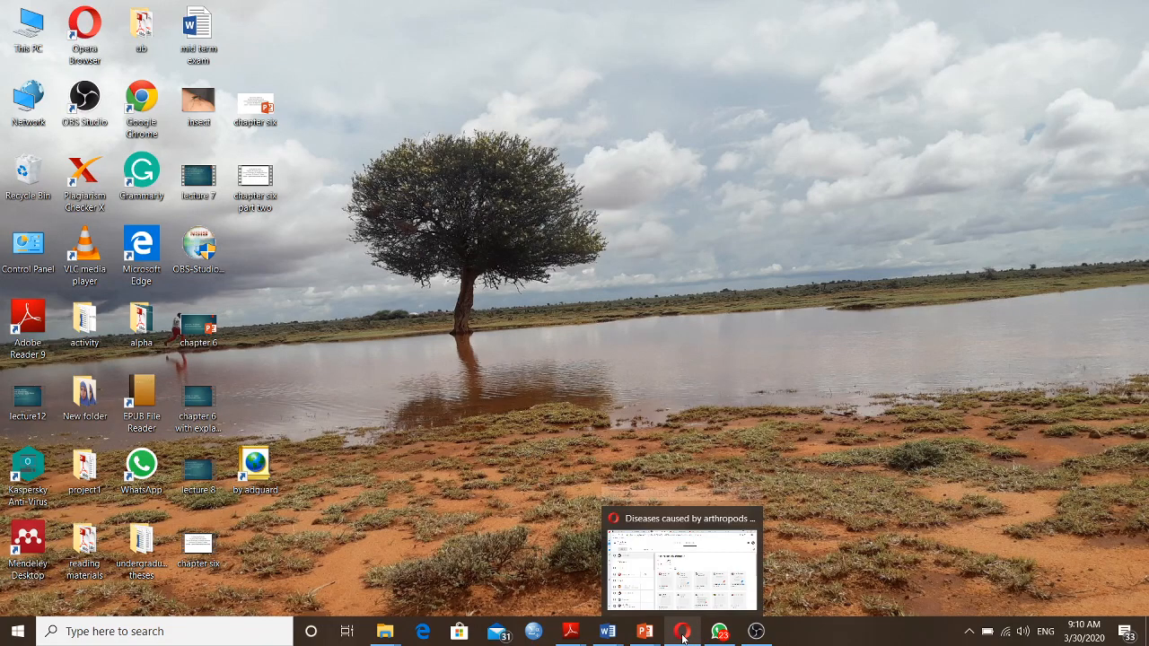
click(667, 587)
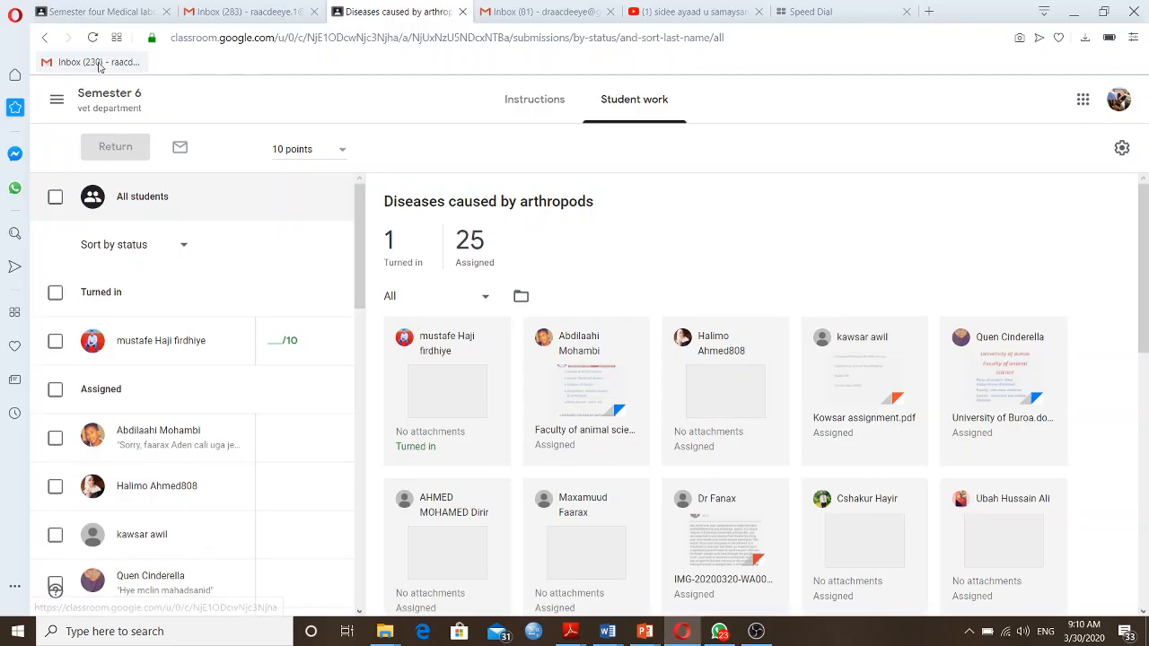
click(57, 99)
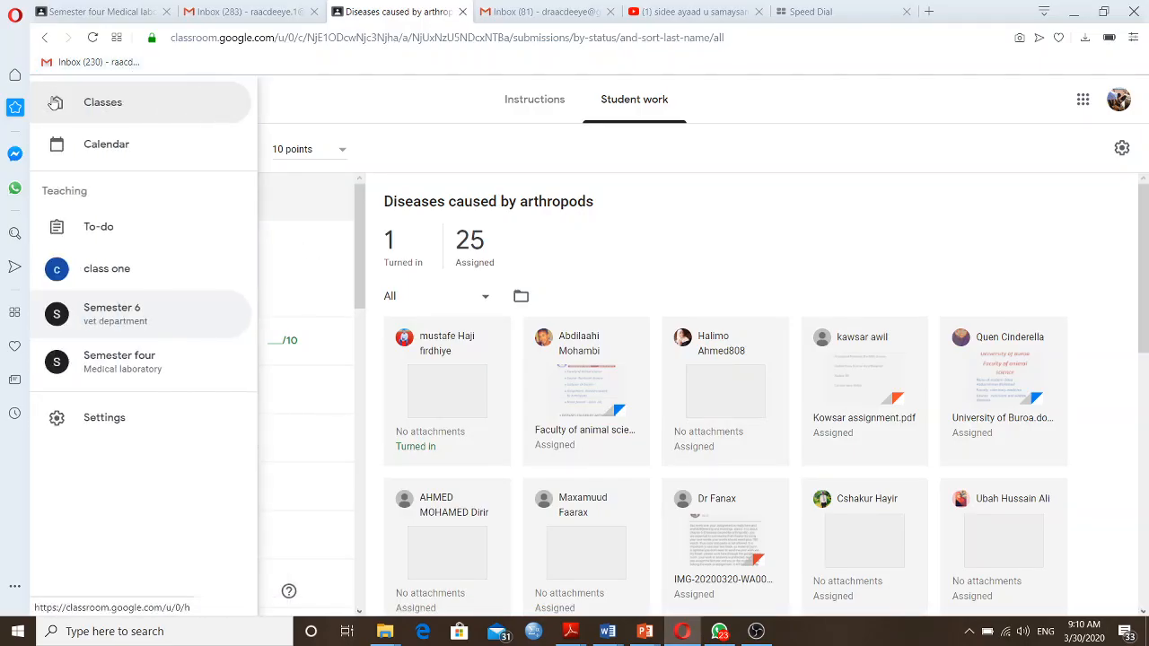
click(96, 110)
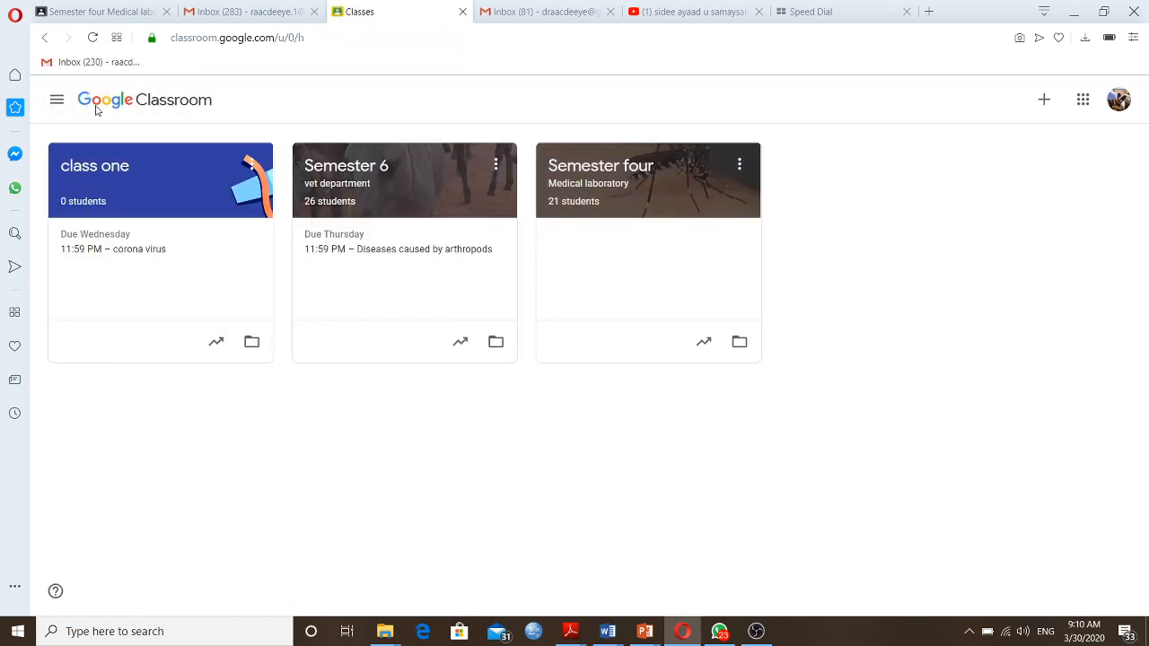
View the people in the Semester four class and return to the class overview.
click(573, 205)
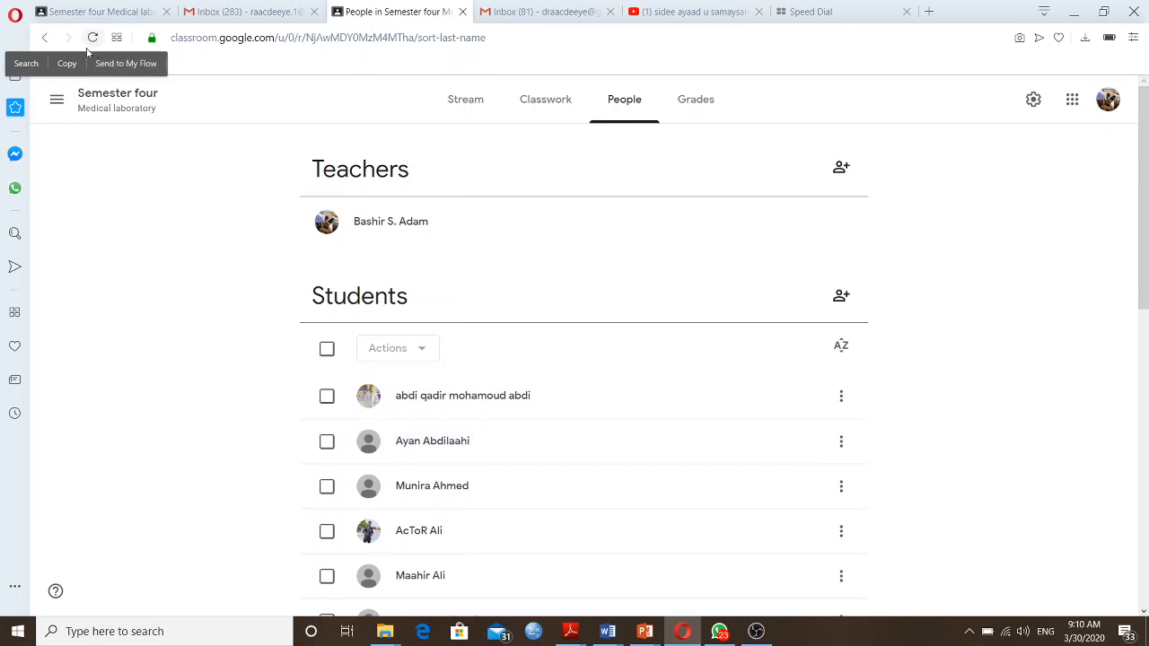
click(204, 94)
click(58, 98)
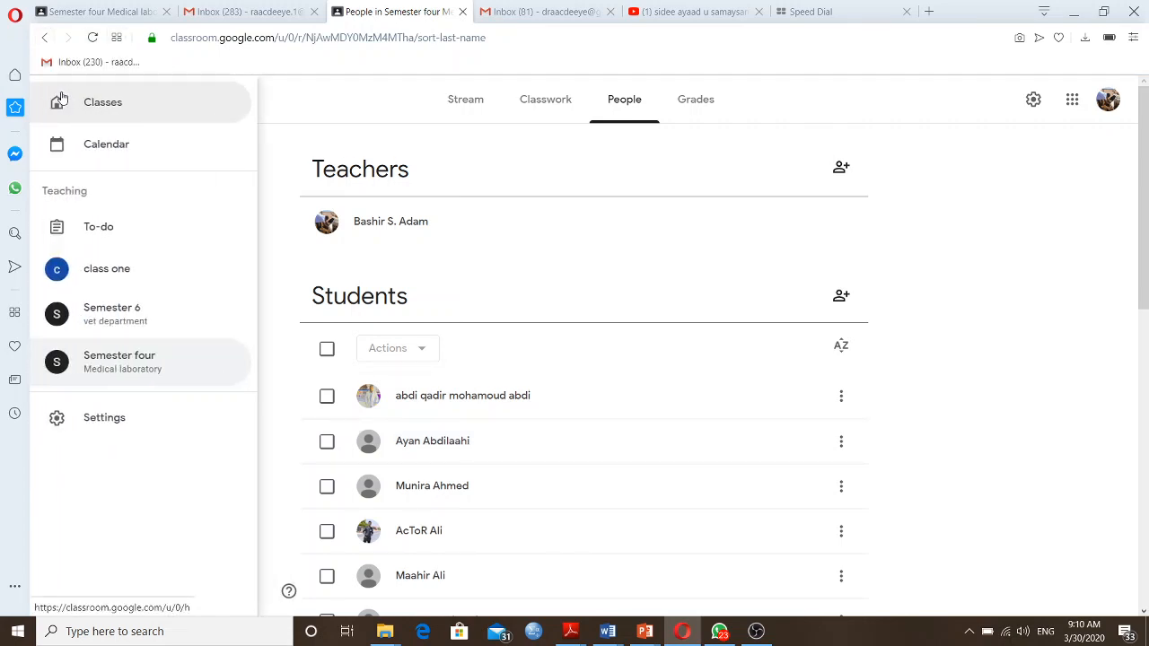
click(92, 103)
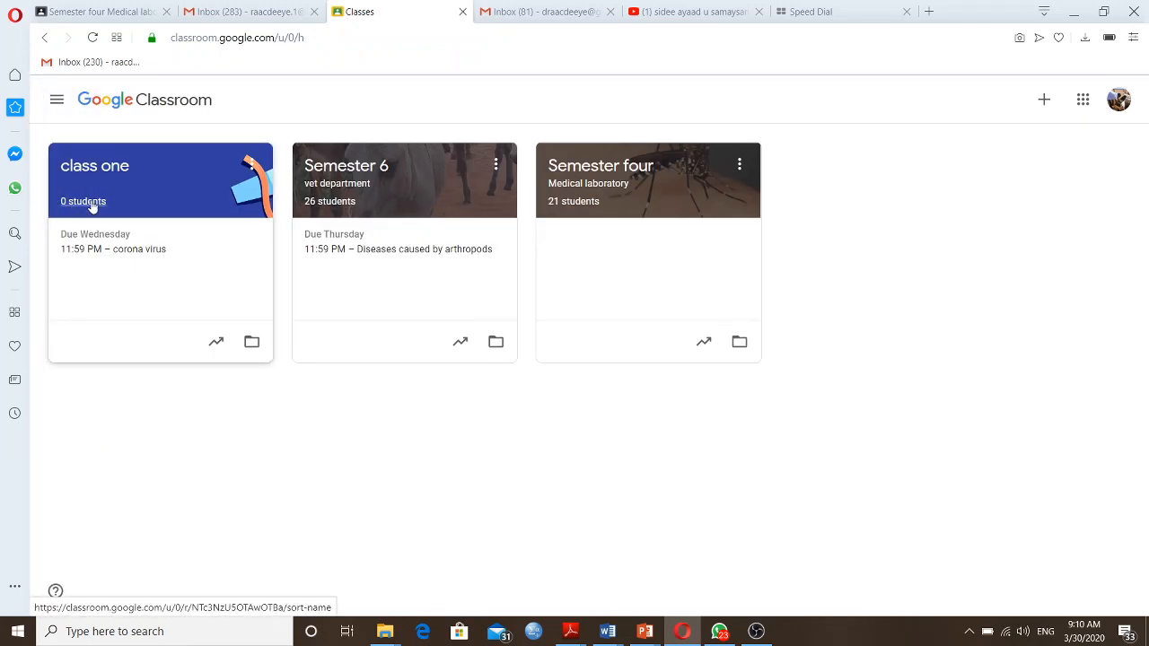
Open class one and go to its Classwork page.
click(92, 203)
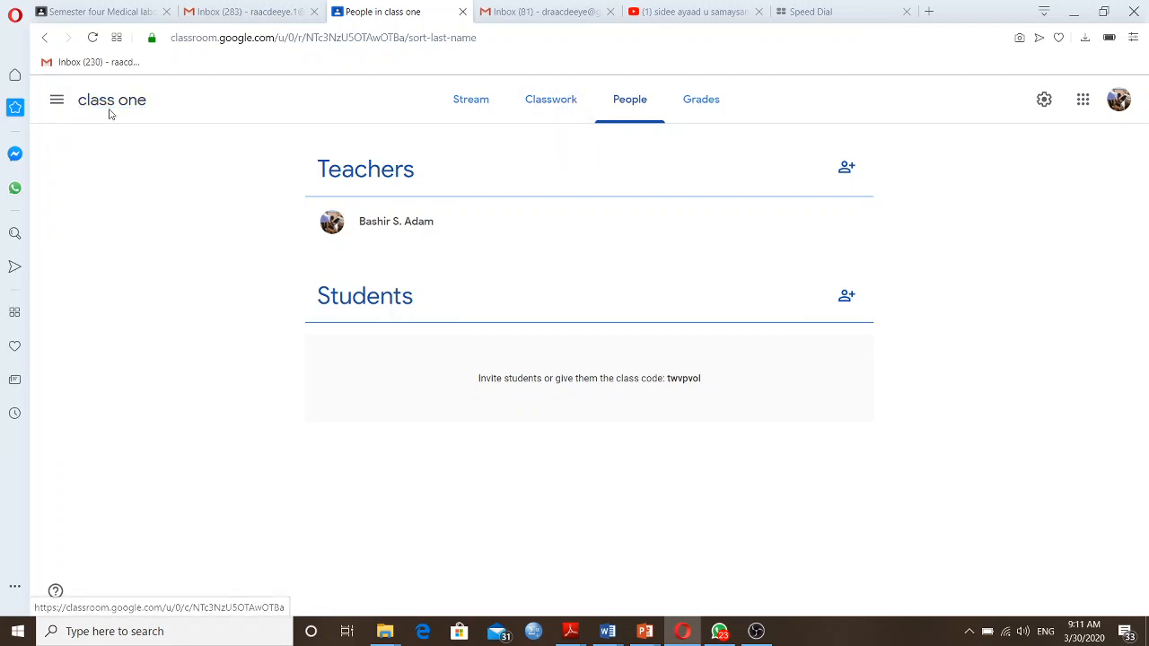
click(46, 43)
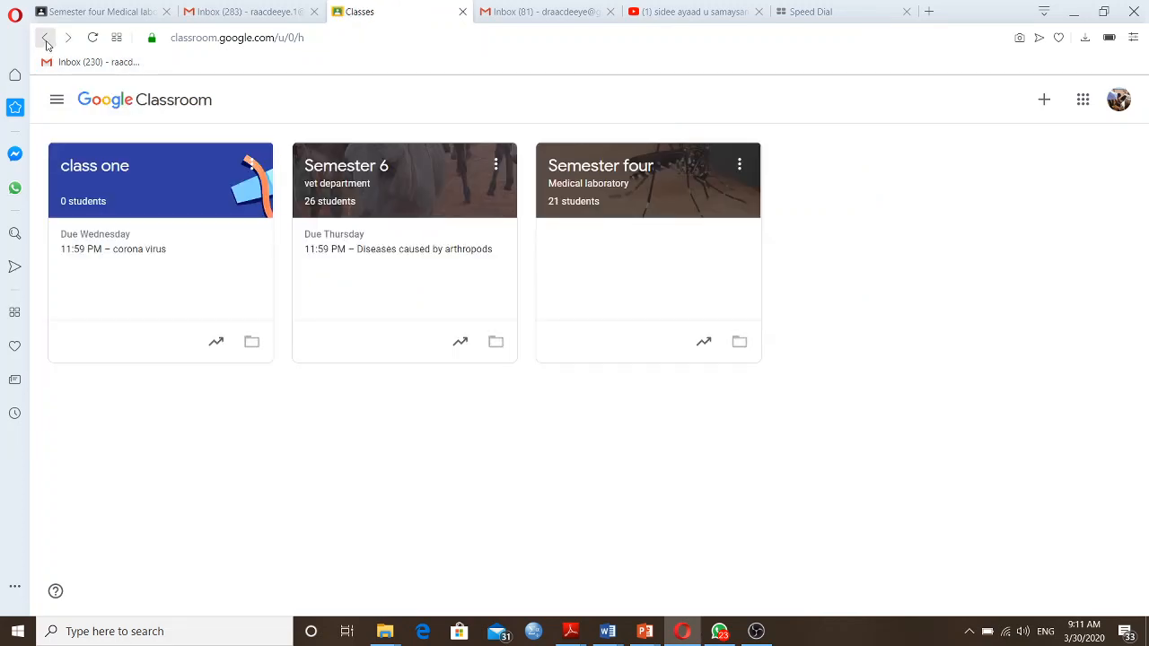
click(86, 207)
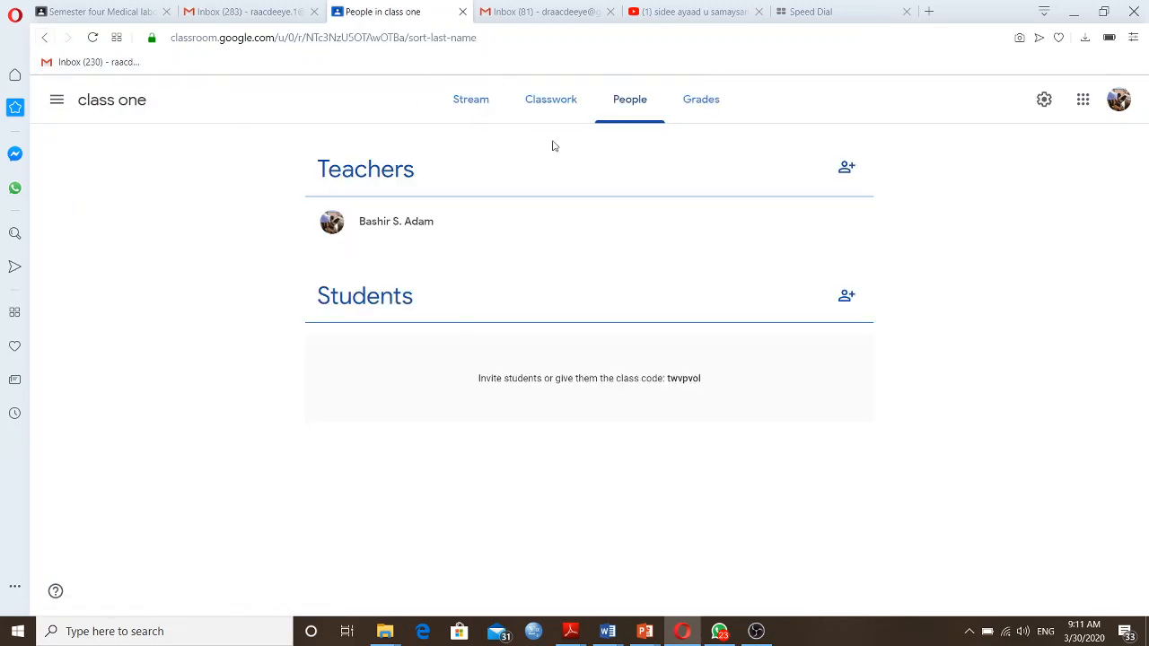
click(554, 104)
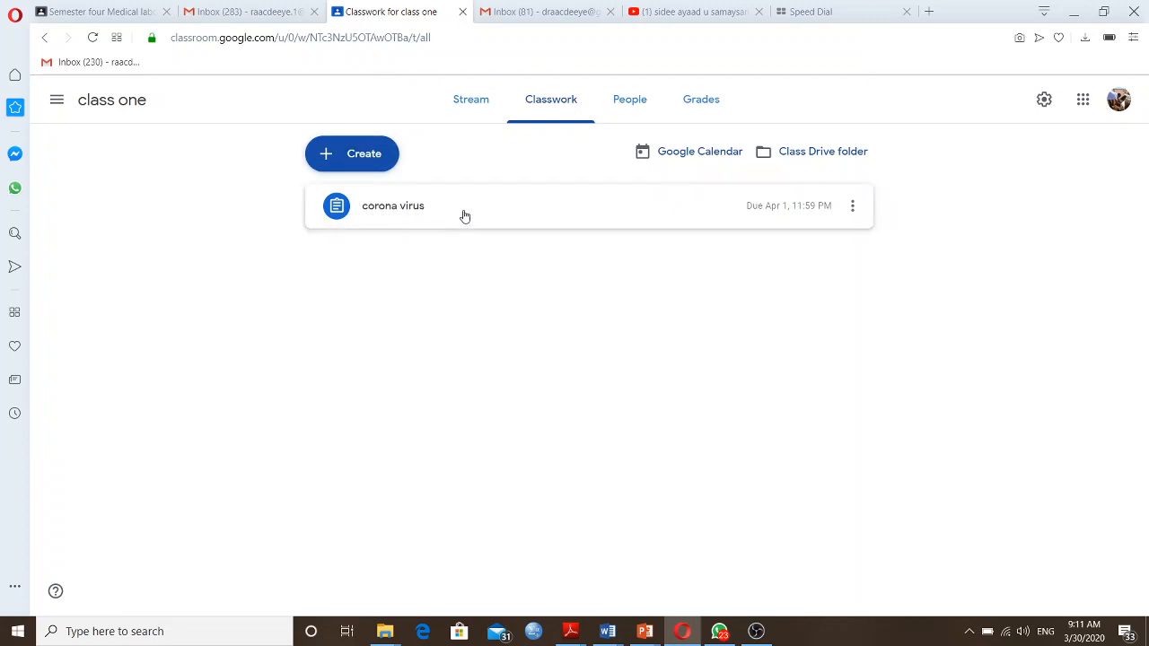
Start a new assignment in the classwork of class one.
click(355, 163)
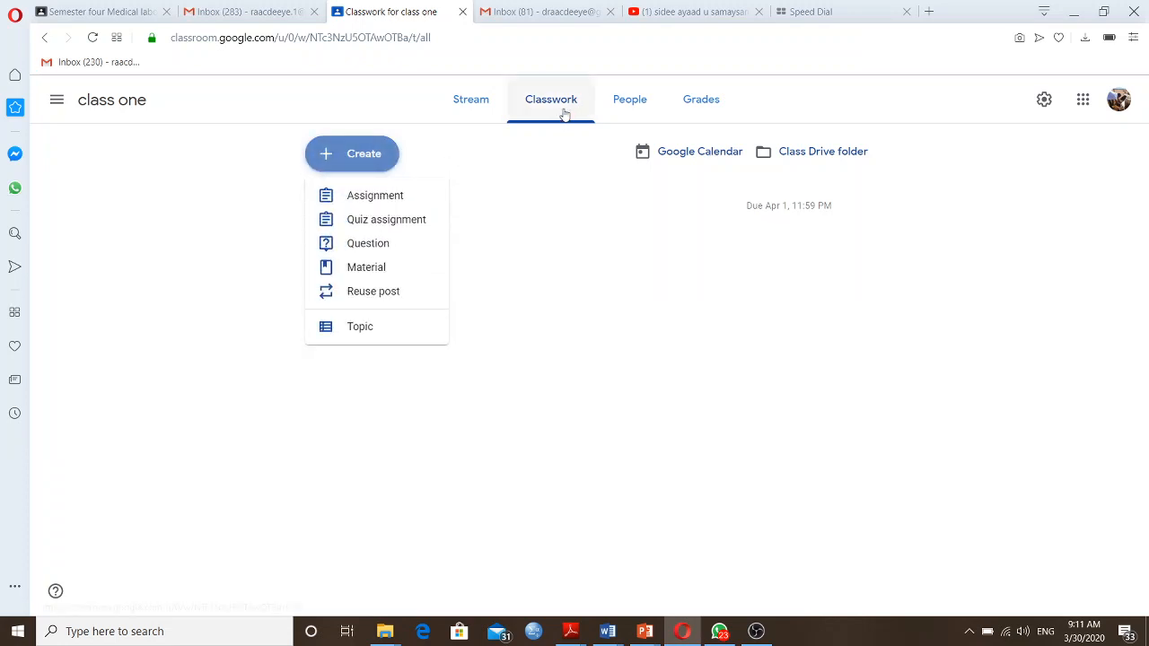
click(528, 241)
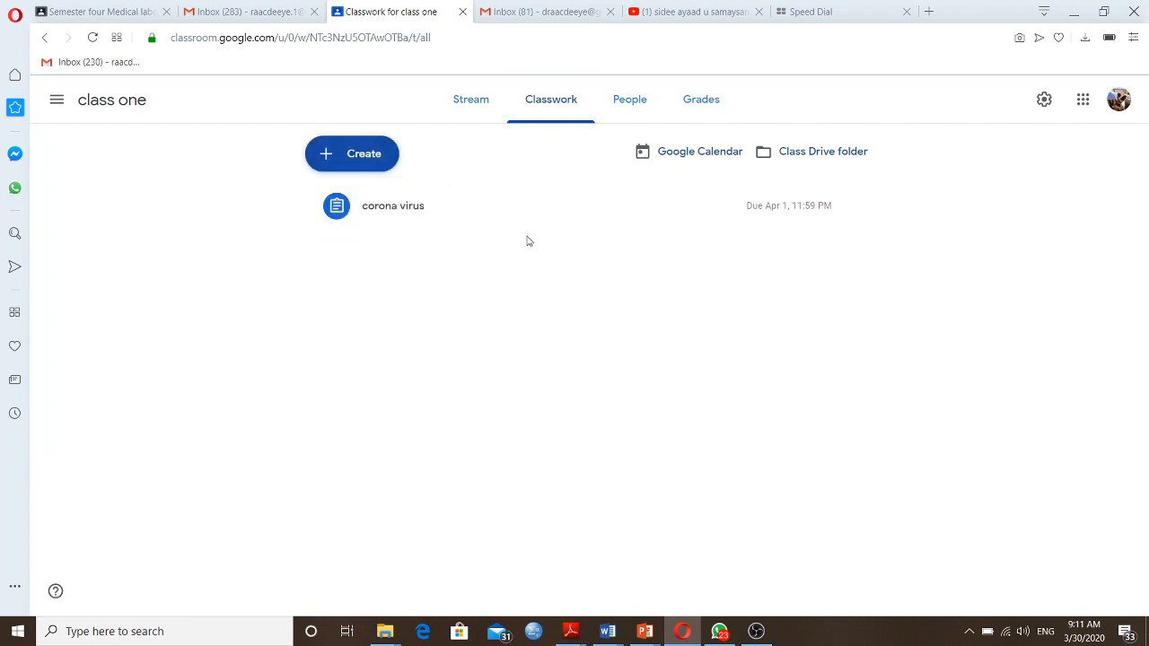
click(352, 156)
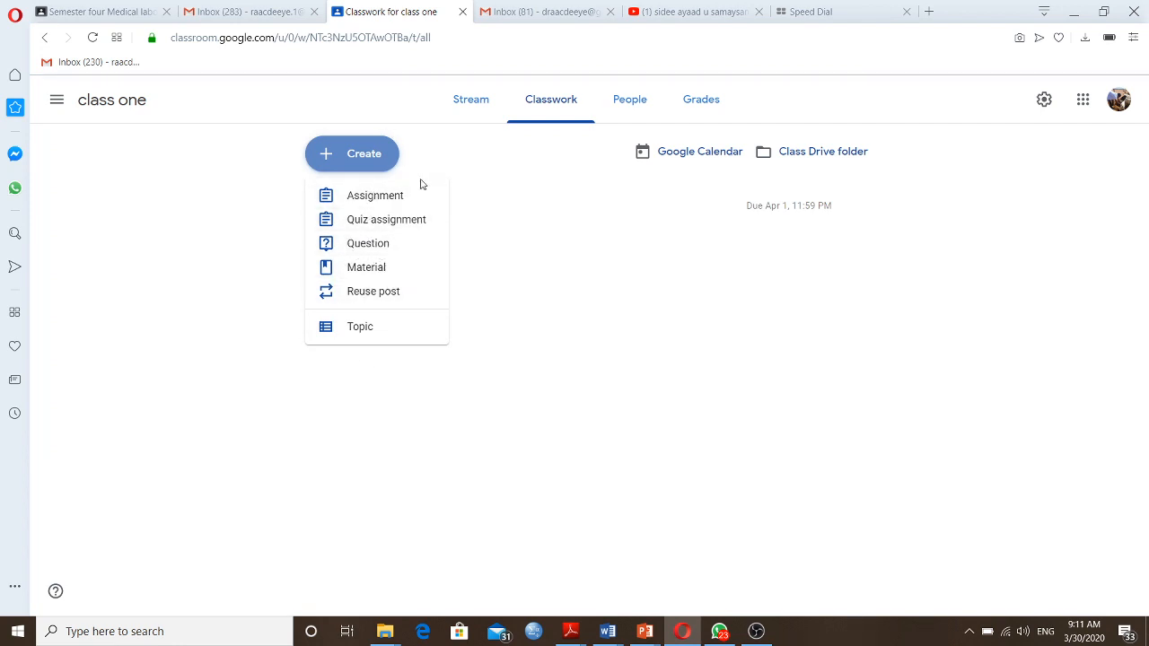
click(375, 197)
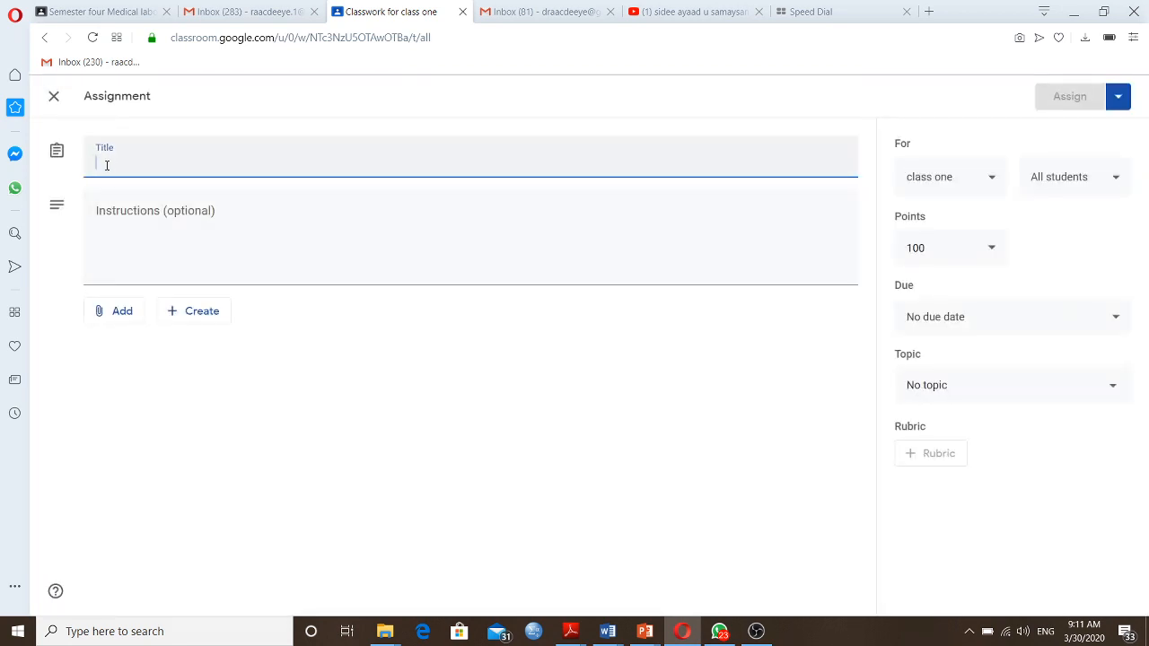
Title the assignment "Hantavirus", written as one word, and check its spelling suggestions.
text(Han)
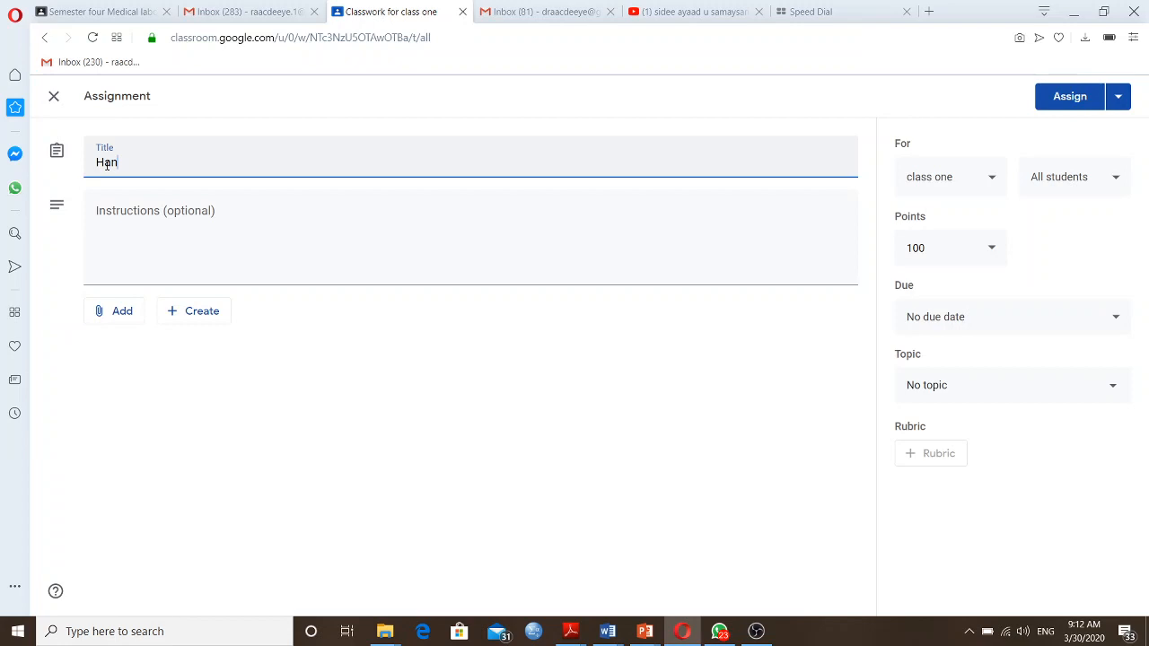
text(ta virus)
right_click(110, 163)
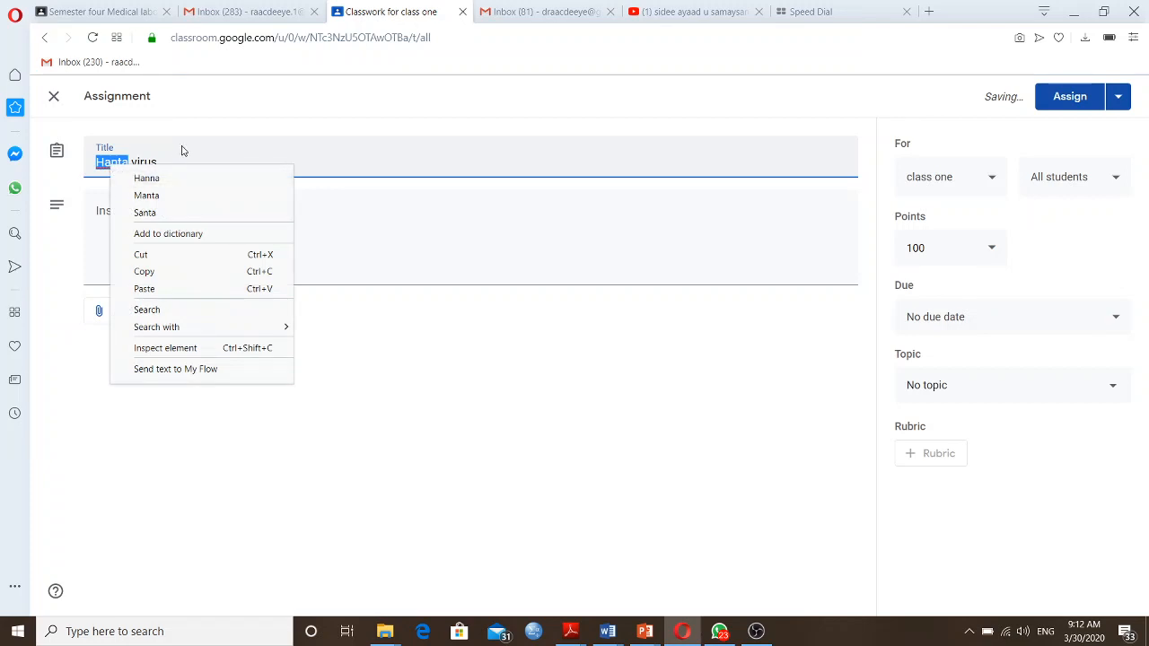
click(142, 173)
click(132, 163)
key(BackSpace)
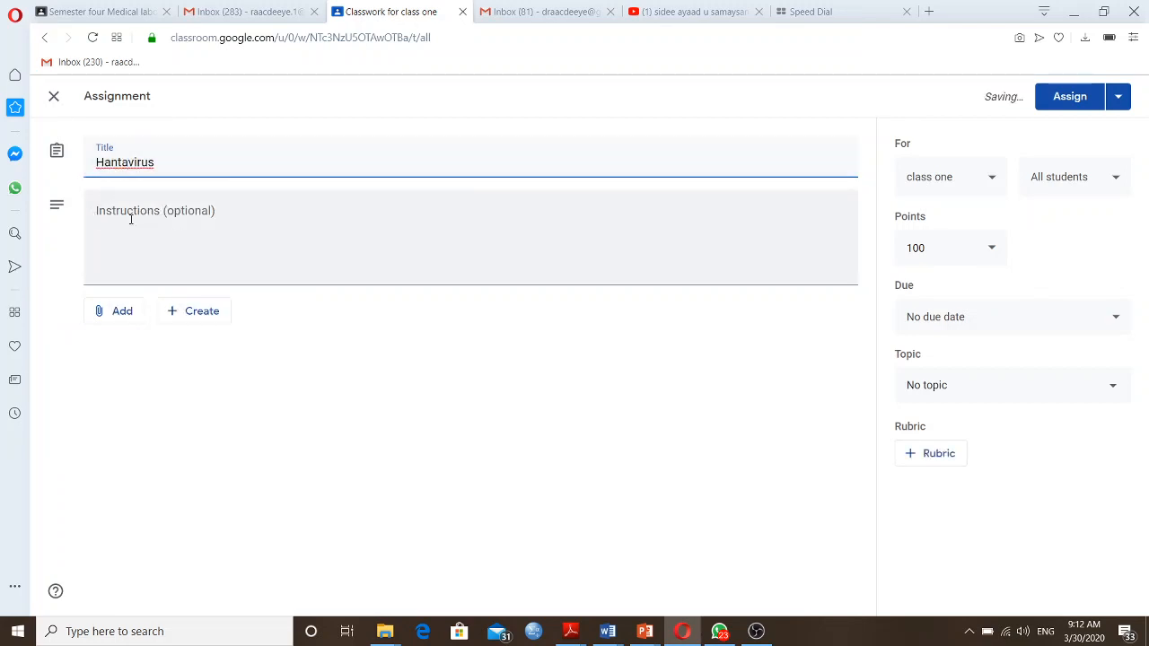
right_click(137, 167)
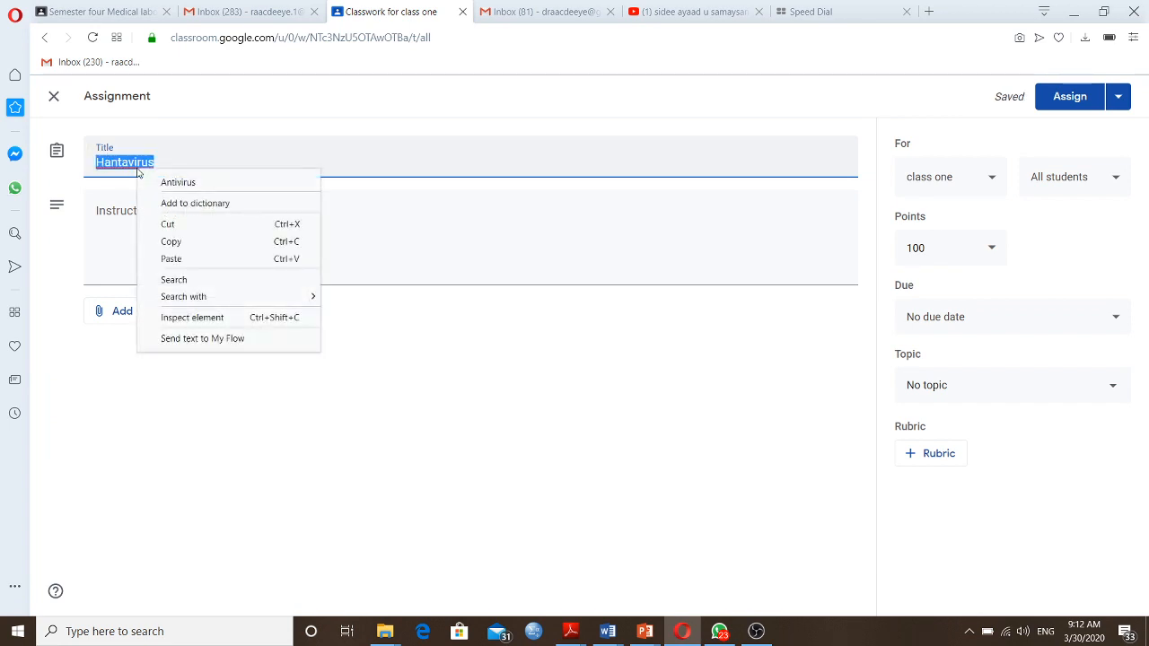
click(112, 211)
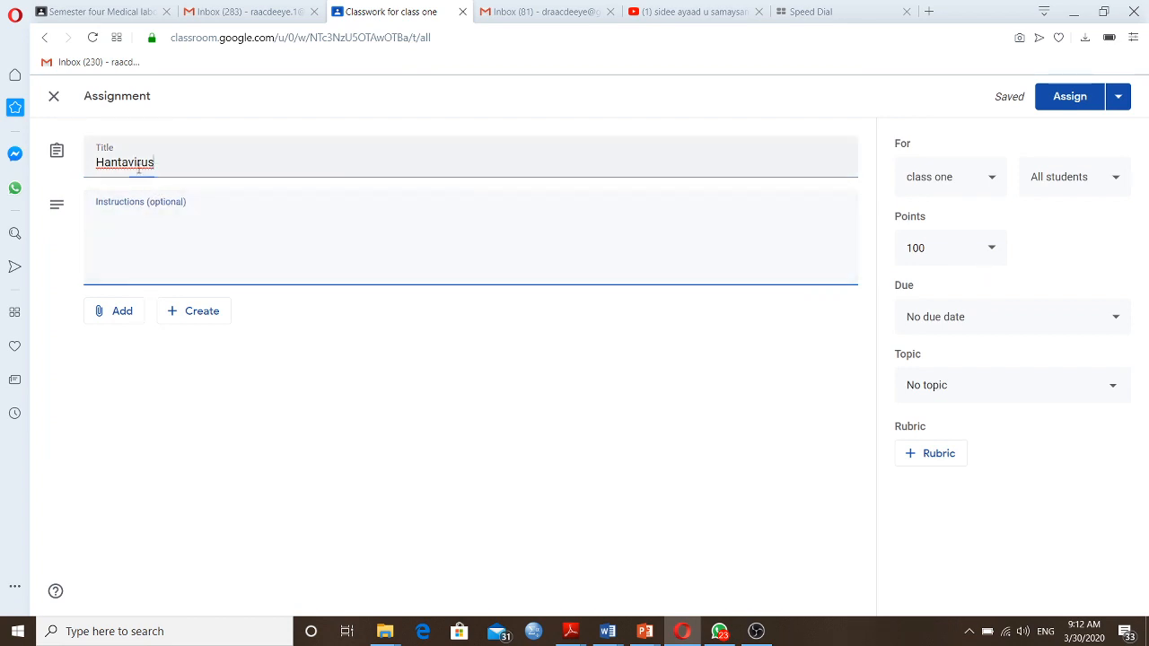
Replace the assignment title with "prevention and control of corona virus".
drag(155, 166, 101, 169)
text(preve)
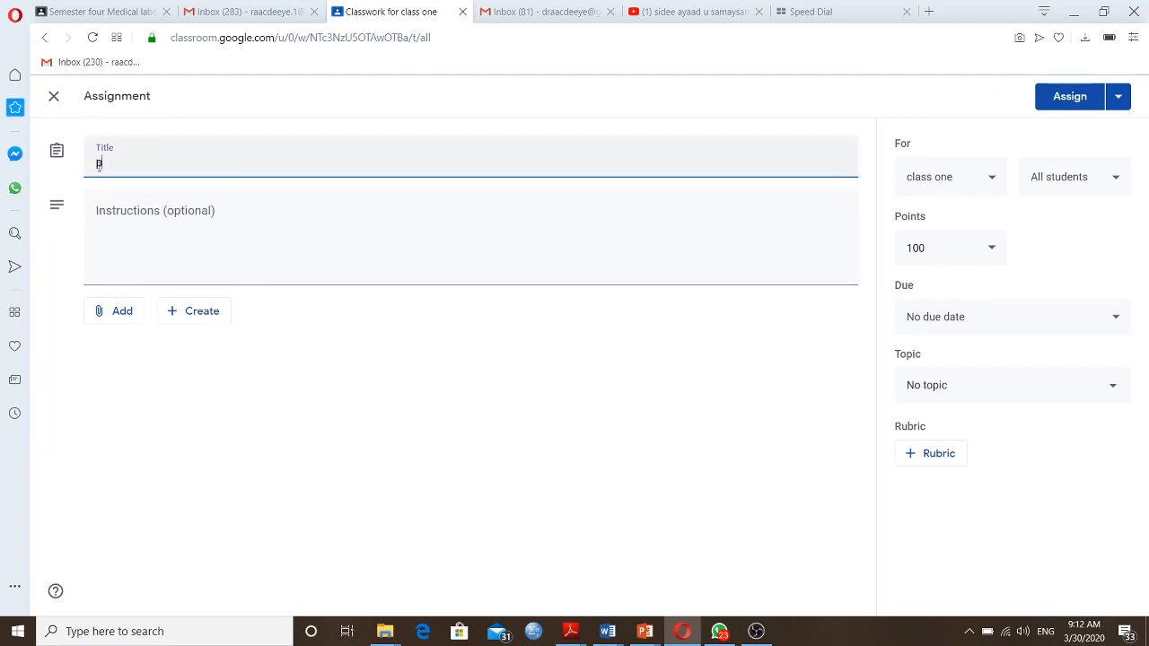
text(ntion and control of)
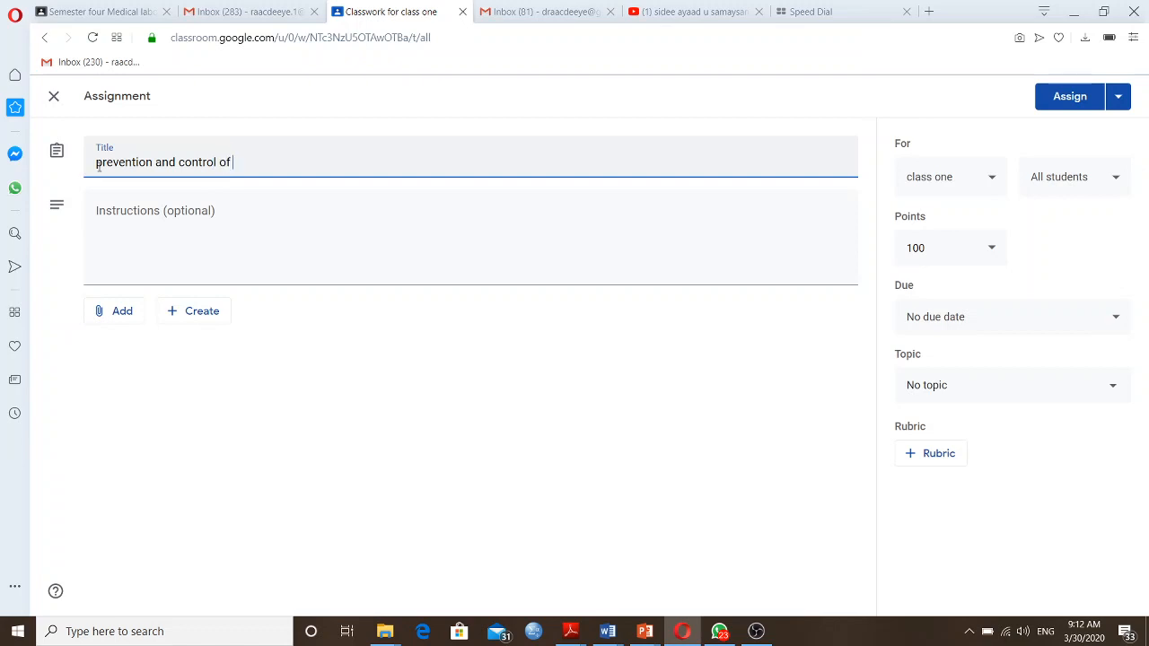
text( crona)
key(BackSpace)
key(BackSpace)
key(BackSpace)
text(orona virus)
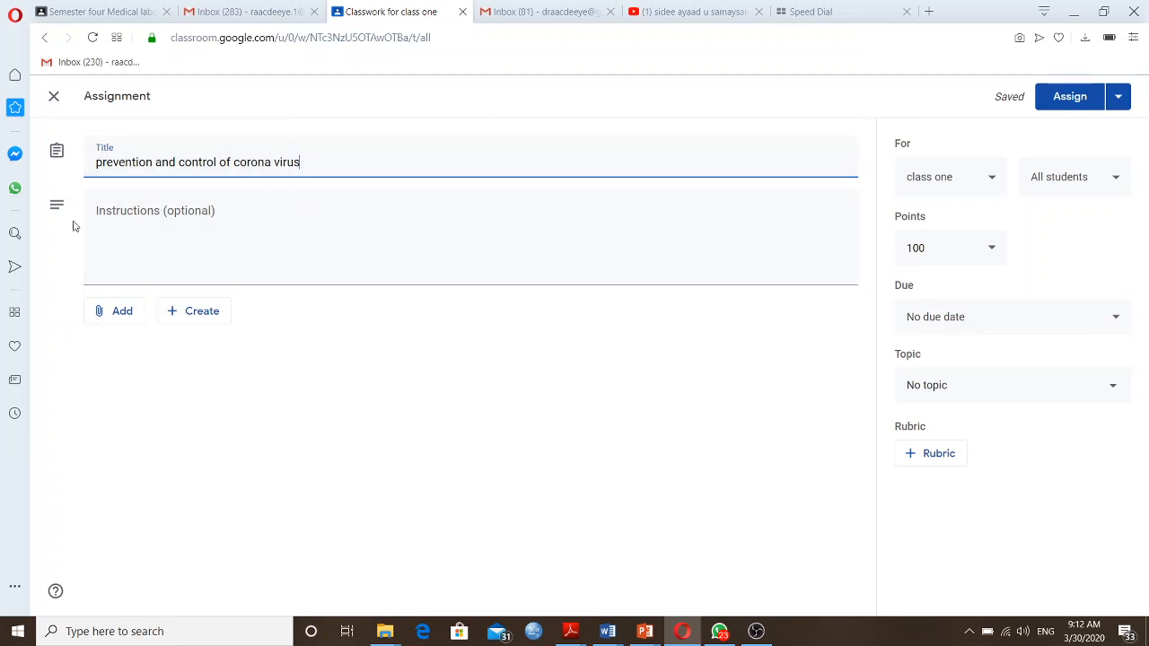
text(d)
key(BackSpace)
key(BackSpace)
click(130, 218)
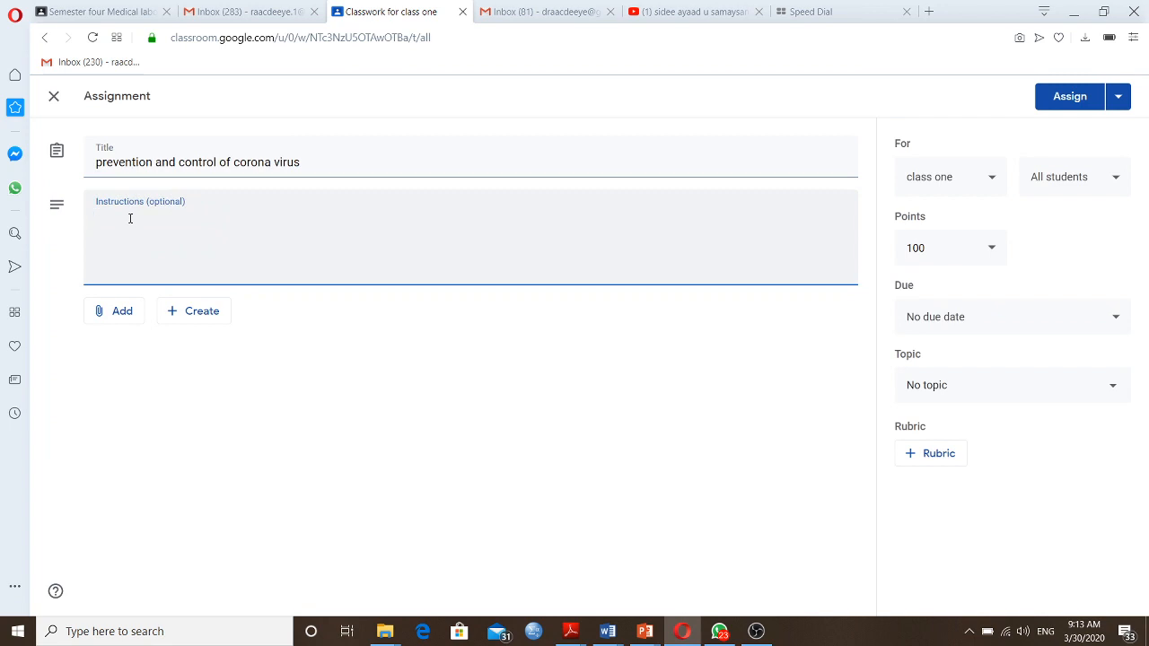
text(800word)
key(BackSpace)
key(BackSpace)
key(BackSpace)
key(BackSpace)
key(BackSpace)
key(BackSpace)
Review the available attachment sources for the assignment.
click(118, 314)
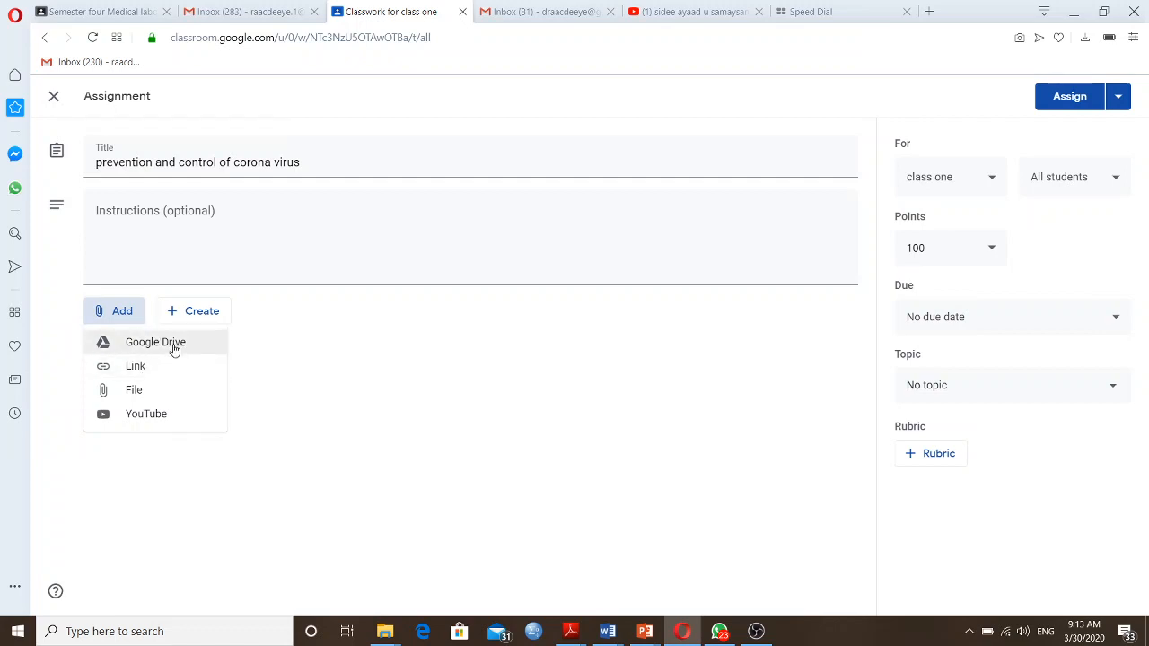
click(289, 305)
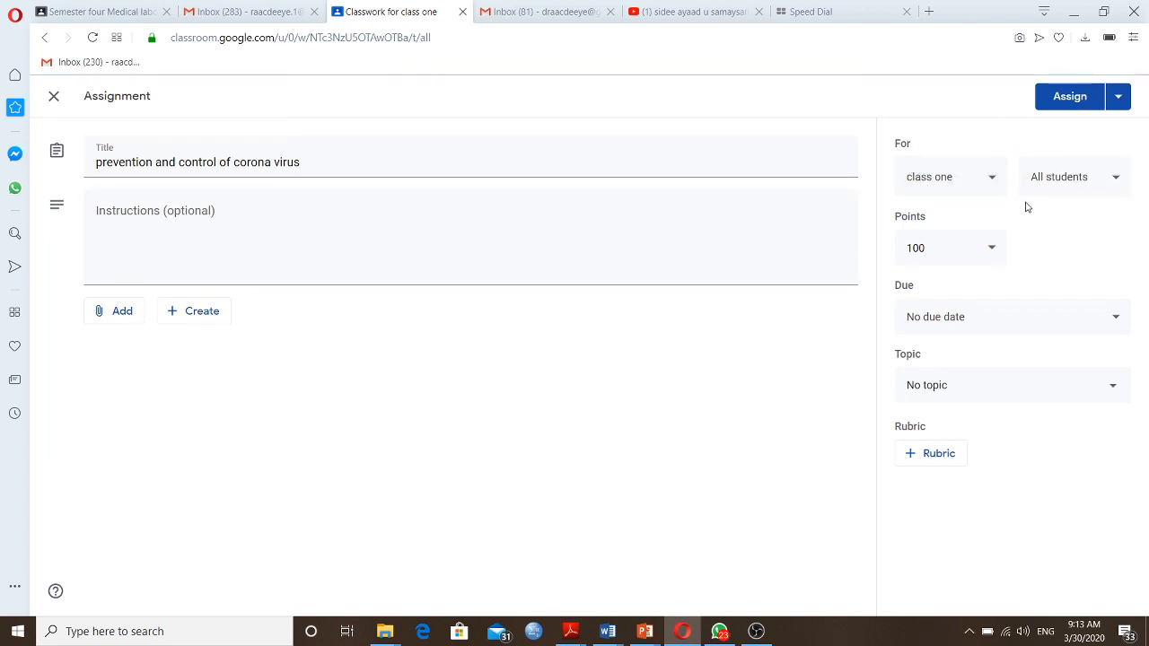
Try adding Semester 6 and Semester four as recipient classes, and limit the assignment to class one again.
click(996, 186)
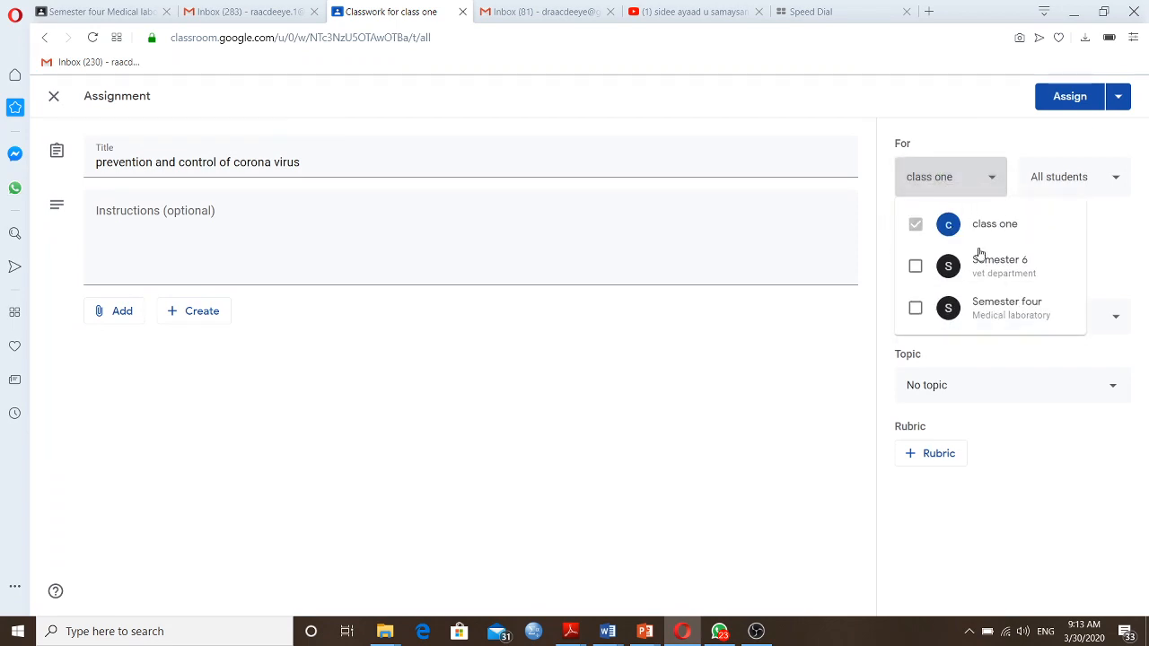
click(915, 267)
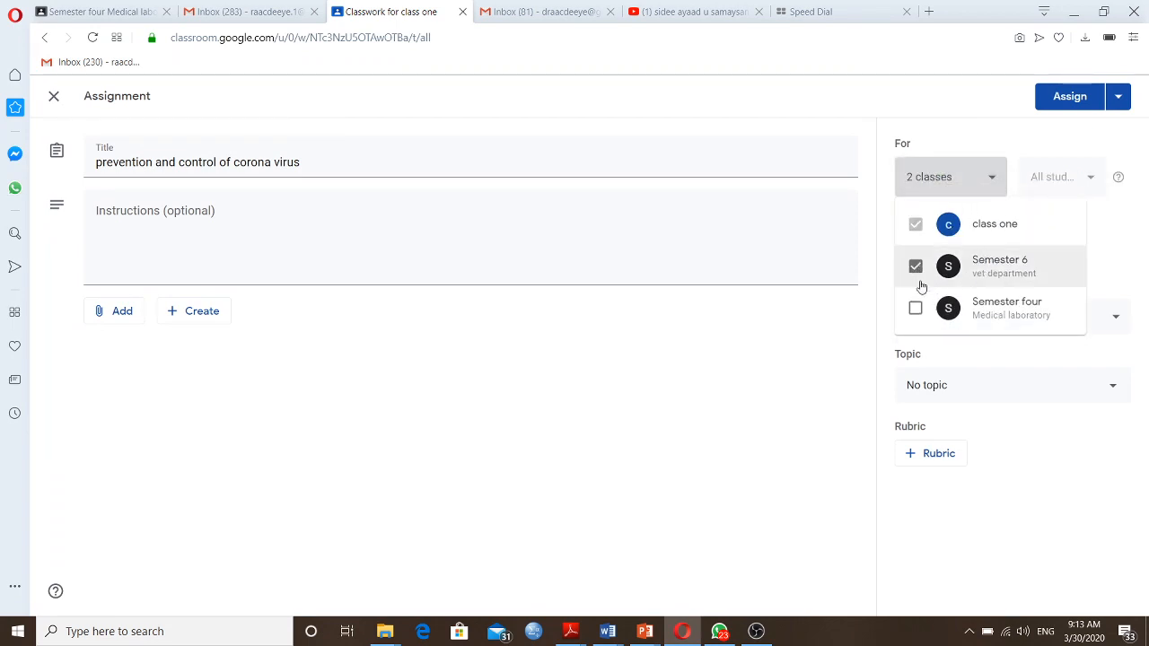
click(916, 308)
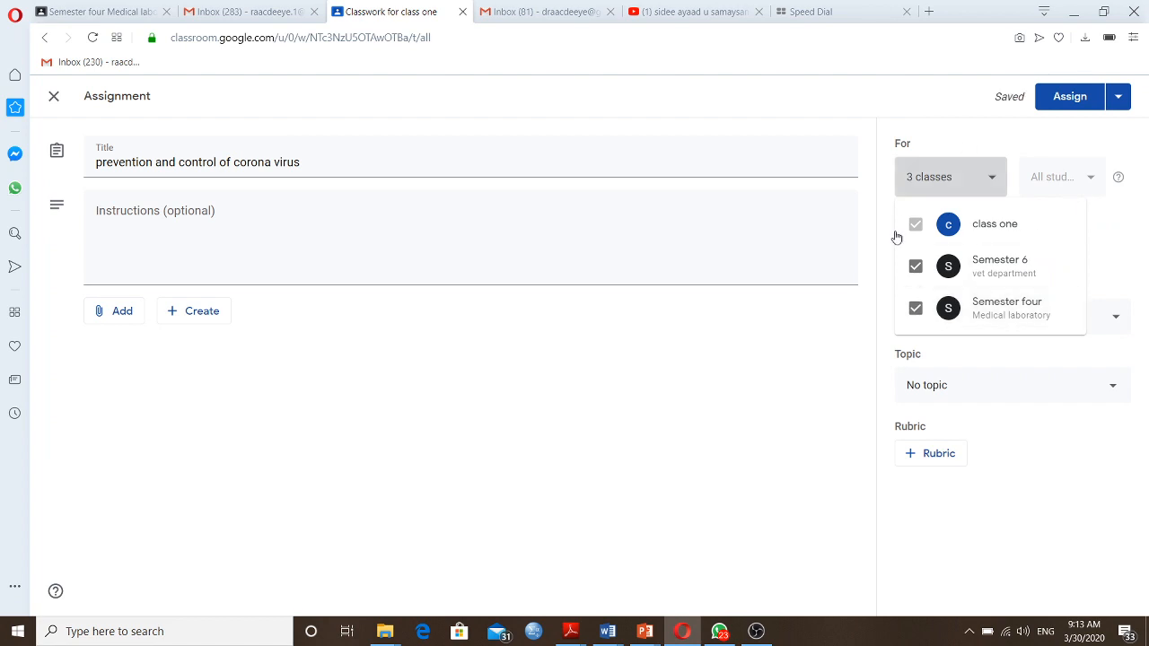
click(915, 308)
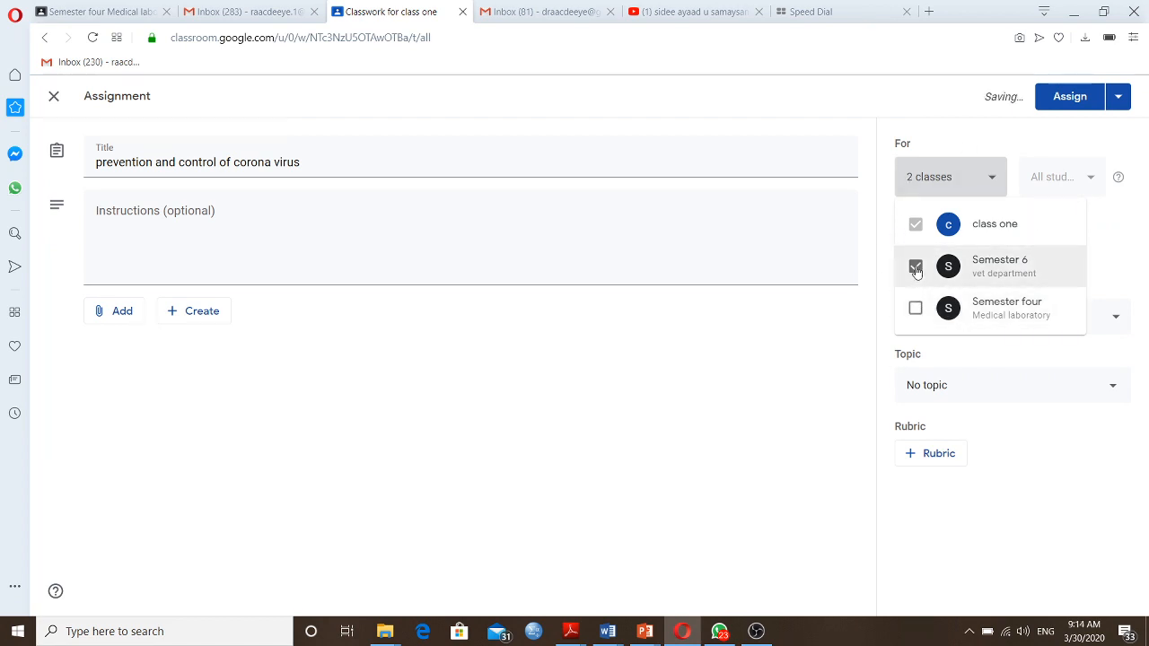
click(916, 266)
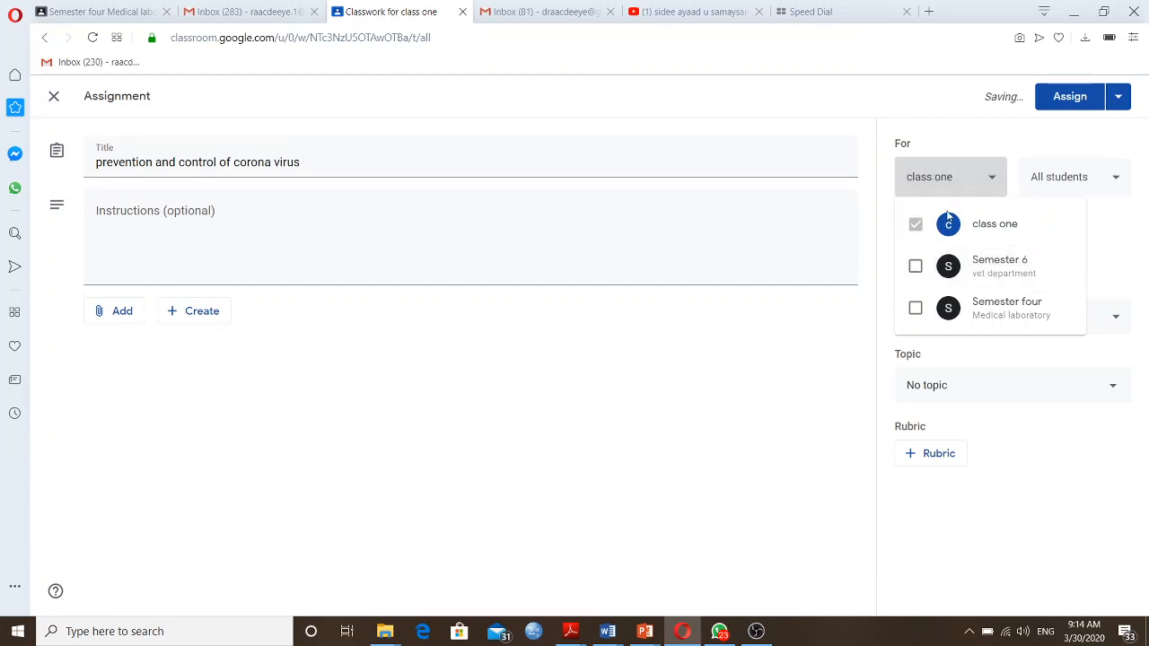
click(1104, 217)
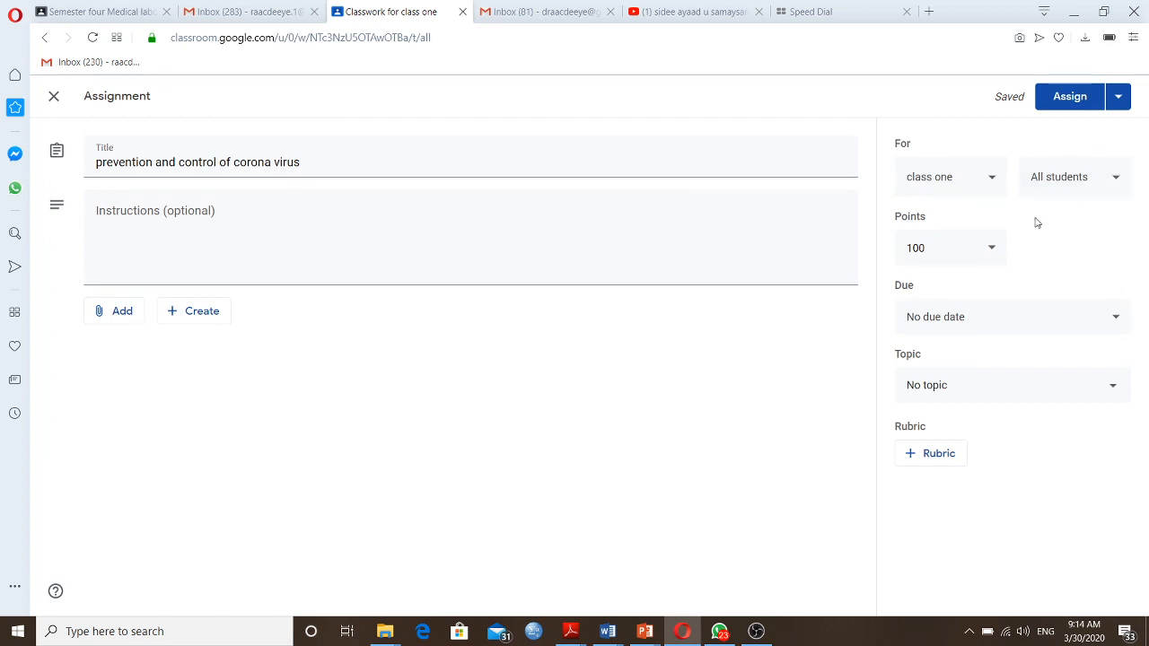
Check the student selection for class one and set the assignment's points to Ungraded.
click(1118, 185)
click(1062, 277)
click(992, 252)
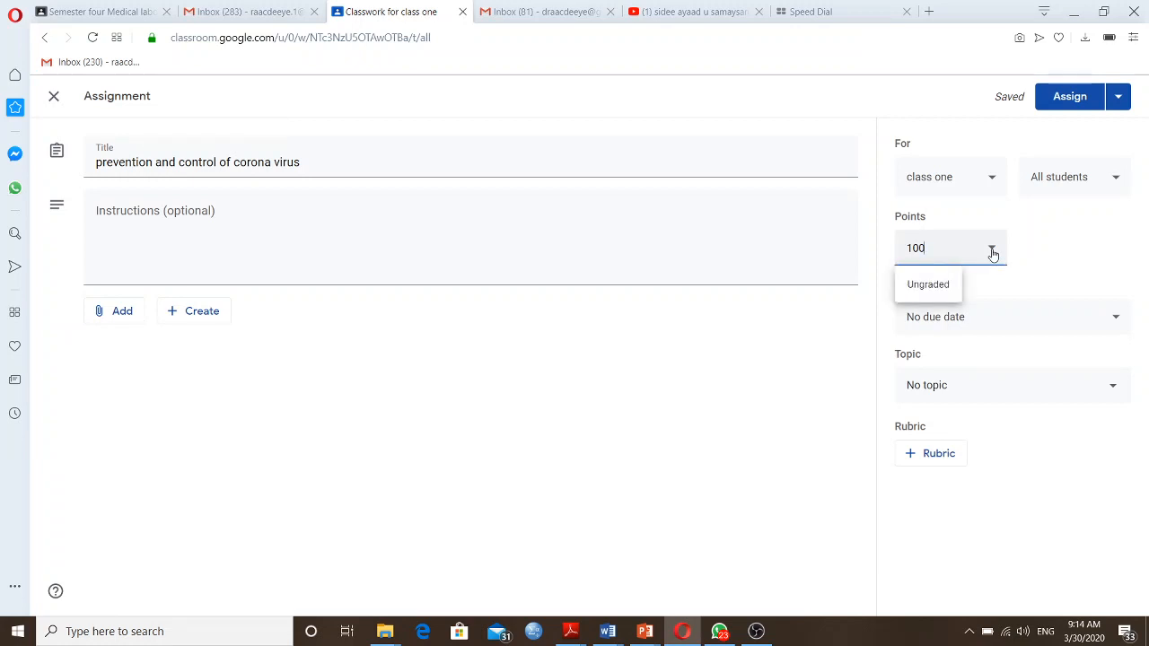
click(929, 286)
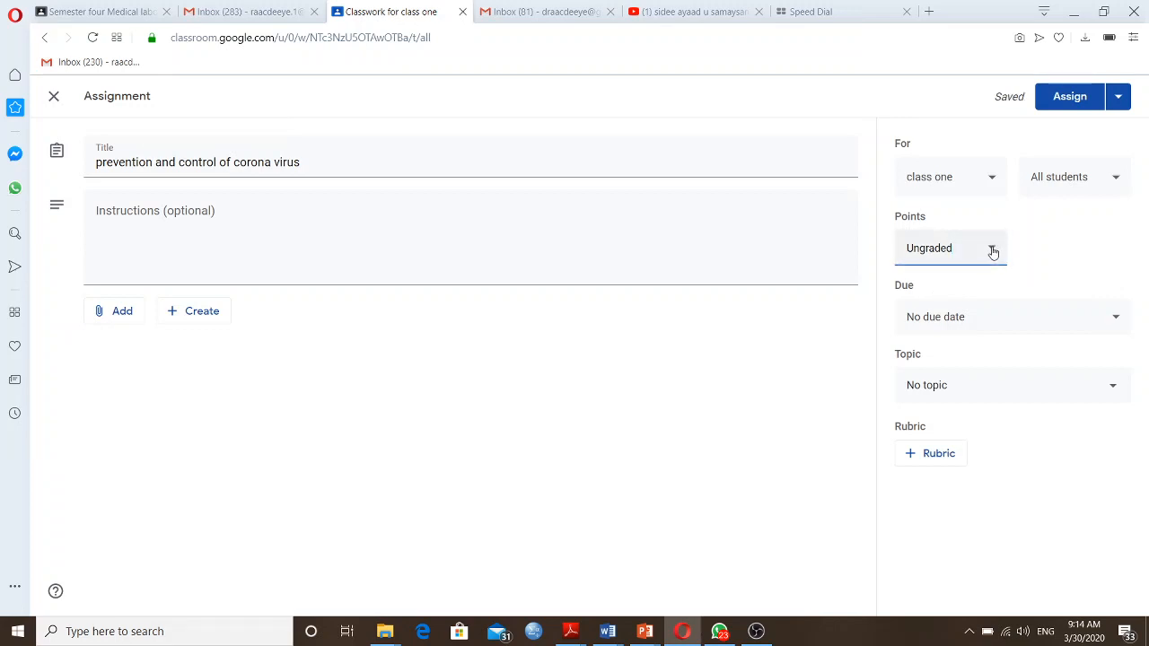
Replace the Ungraded setting of the assignment with 20 points.
key(BackSpace)
key(BackSpace)
key(BackSpace)
key(BackSpace)
key(BackSpace)
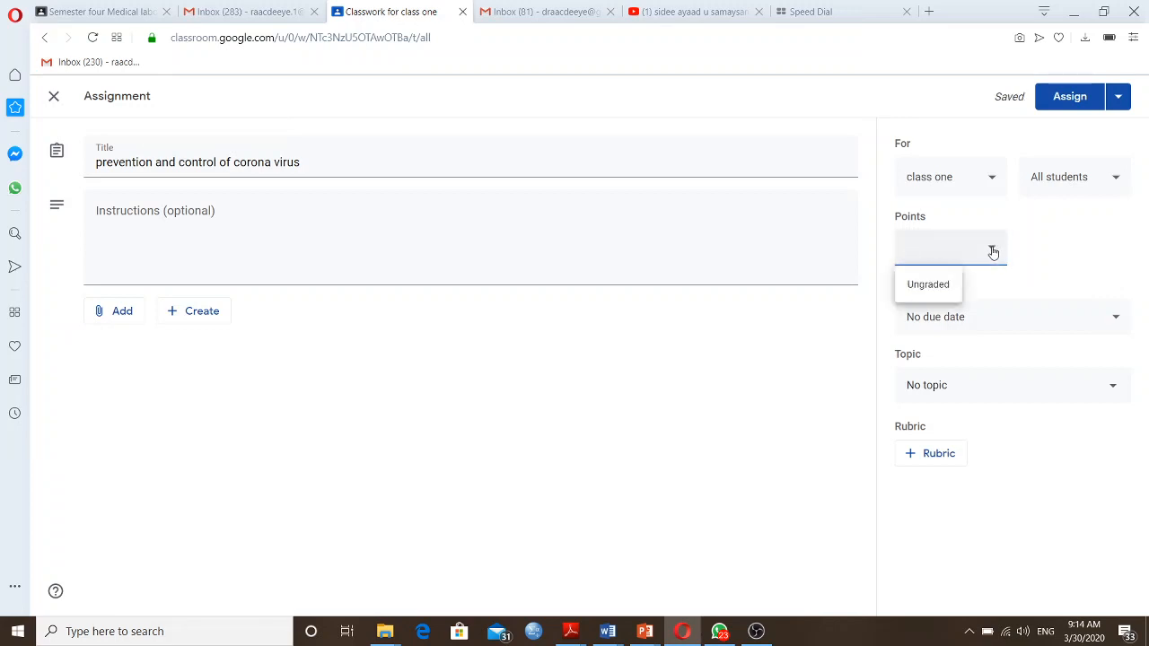
text(20)
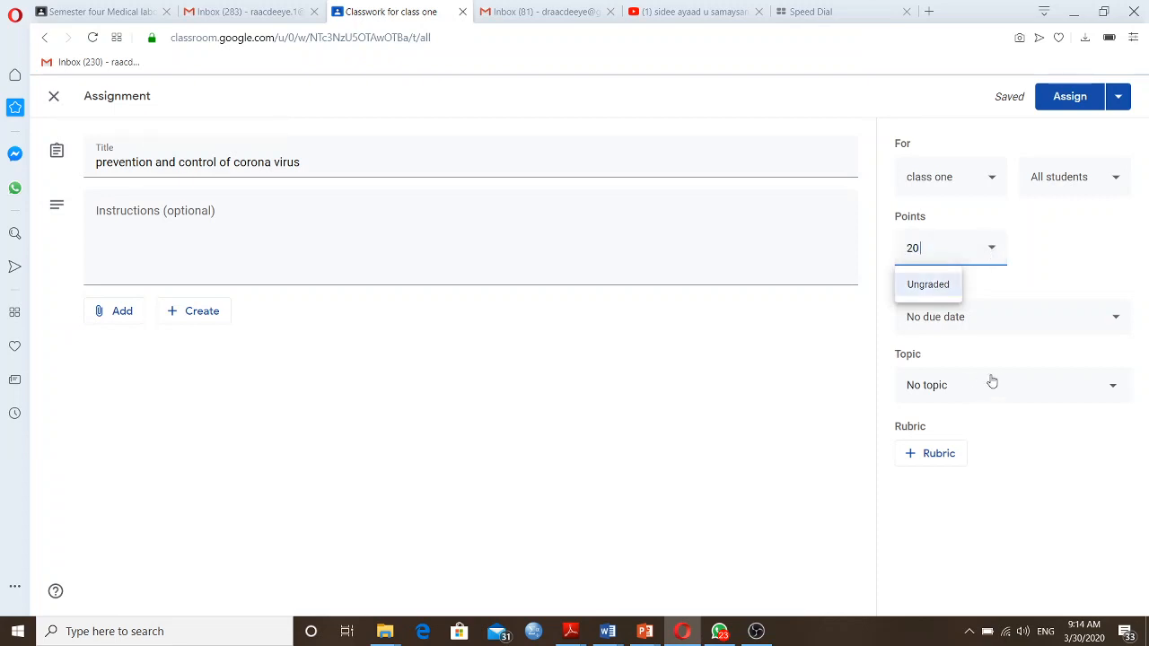
click(1032, 281)
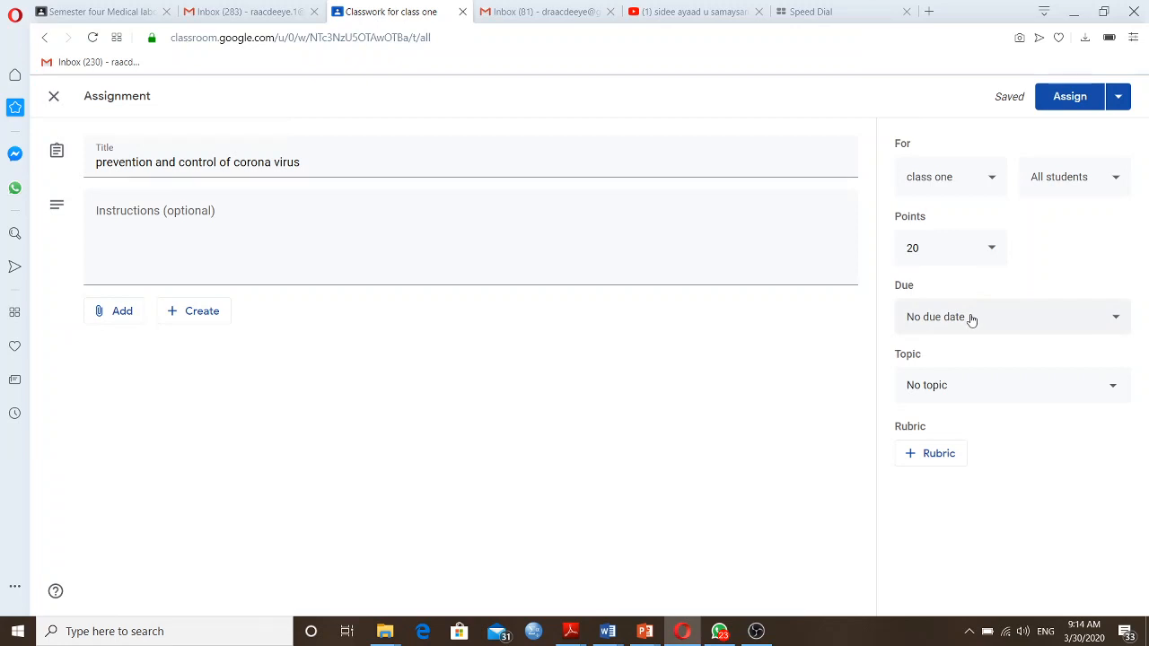
Set the assignment's due date to Apr 1, 2020 with a due time of 11:59 PM.
click(1115, 322)
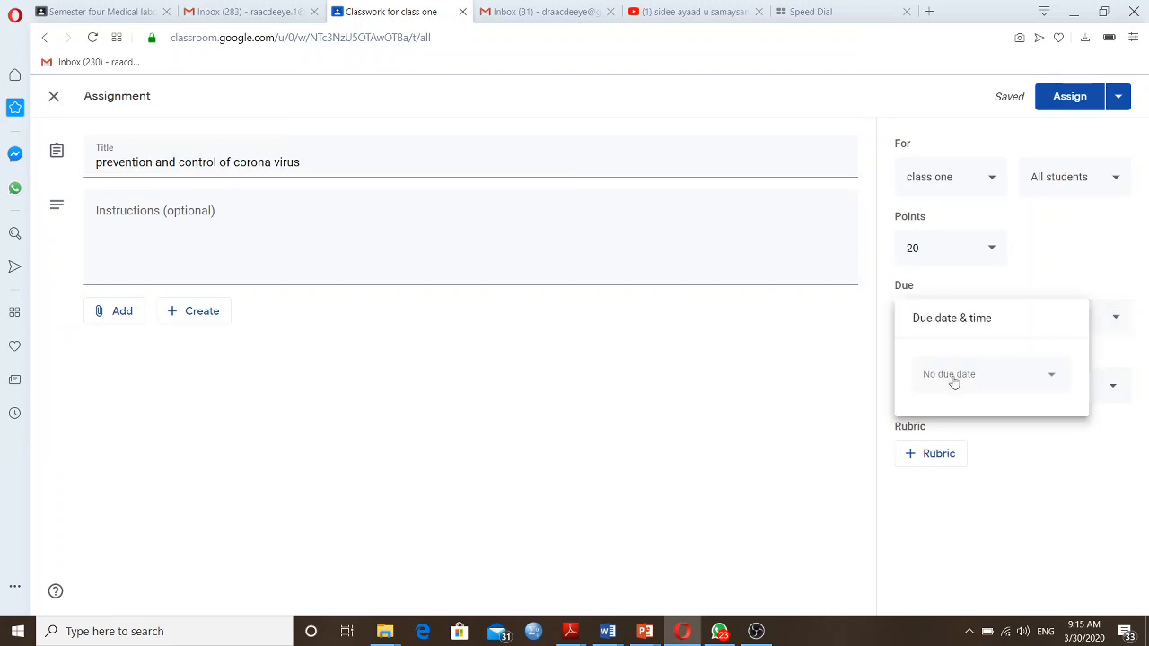
click(1053, 378)
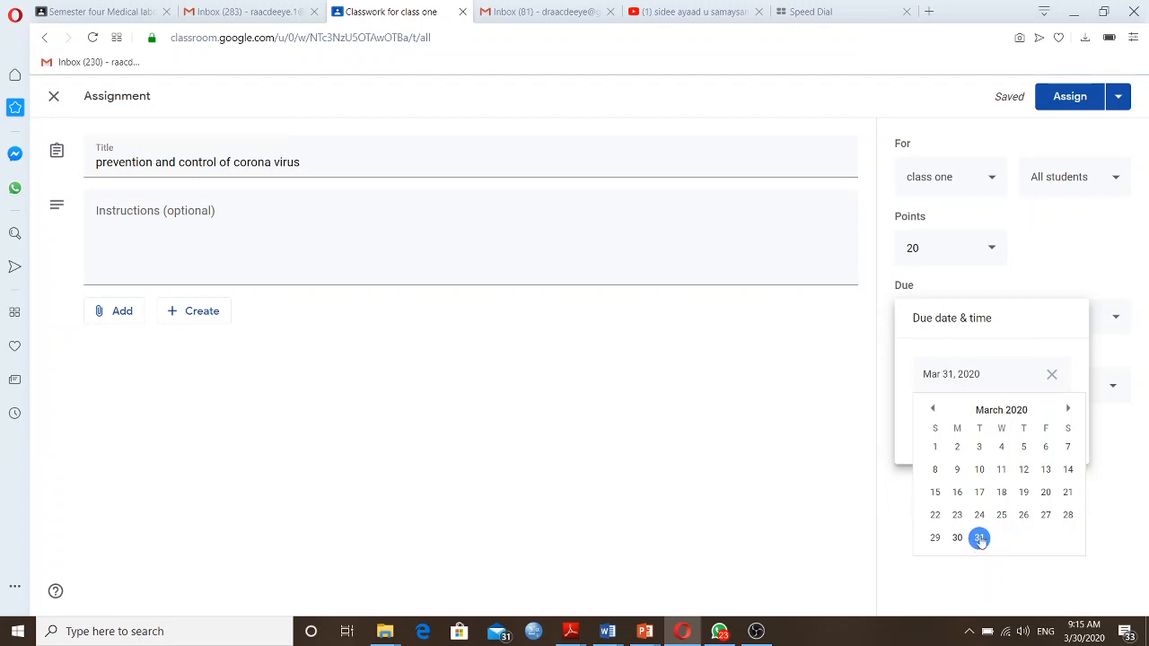
click(1068, 410)
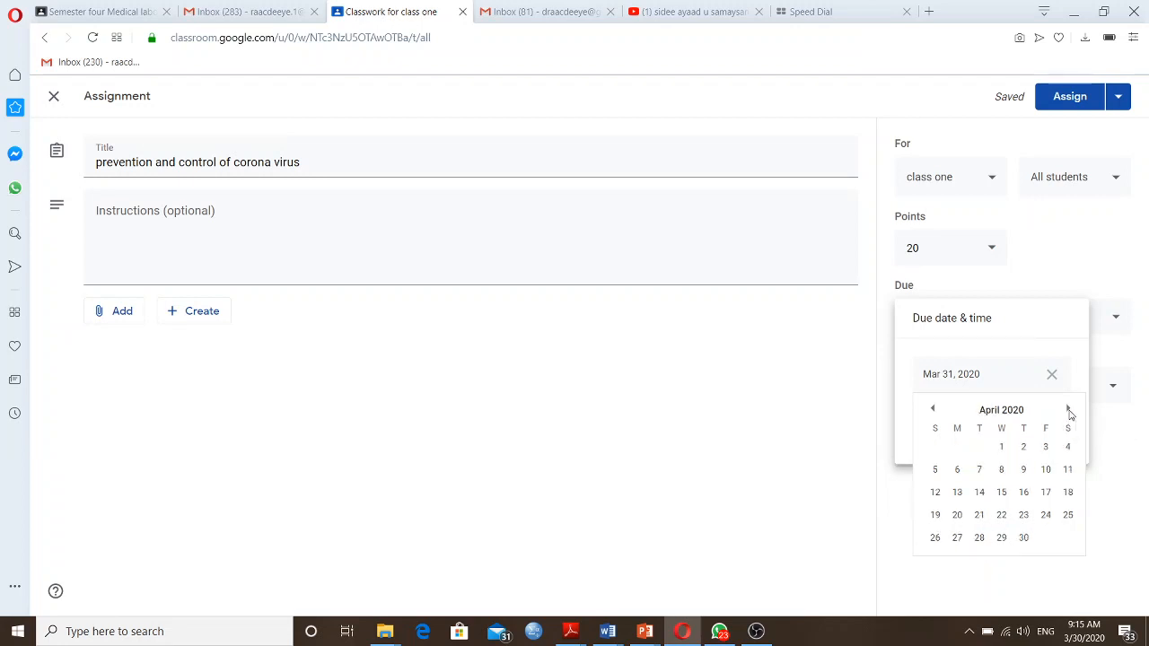
click(1003, 447)
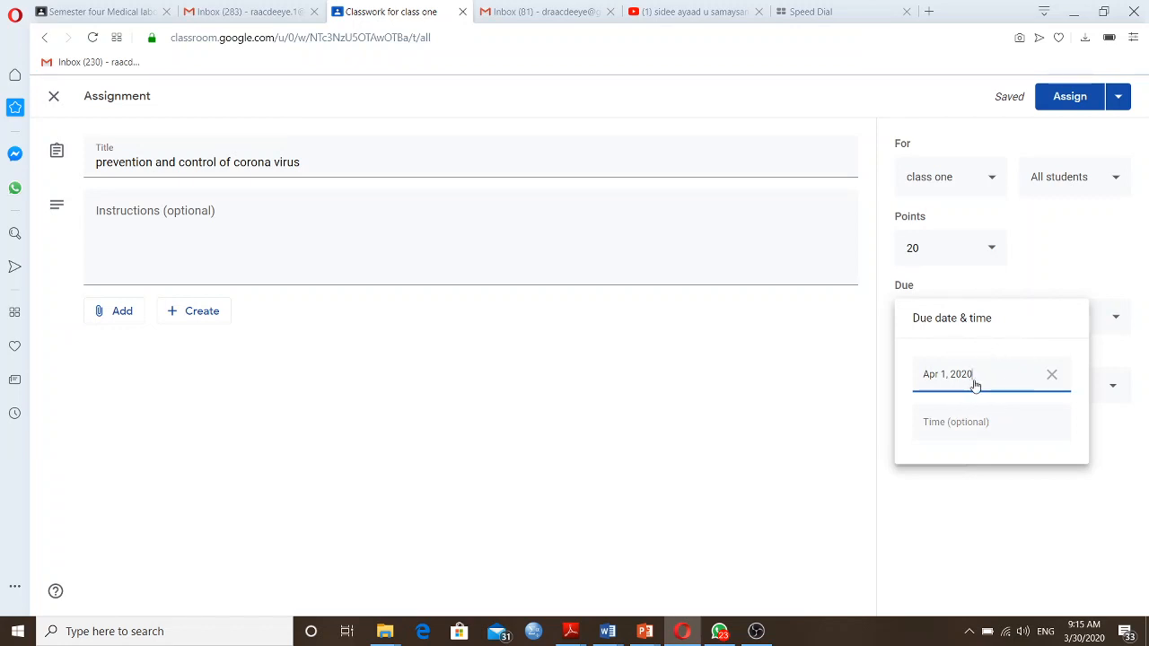
click(1034, 428)
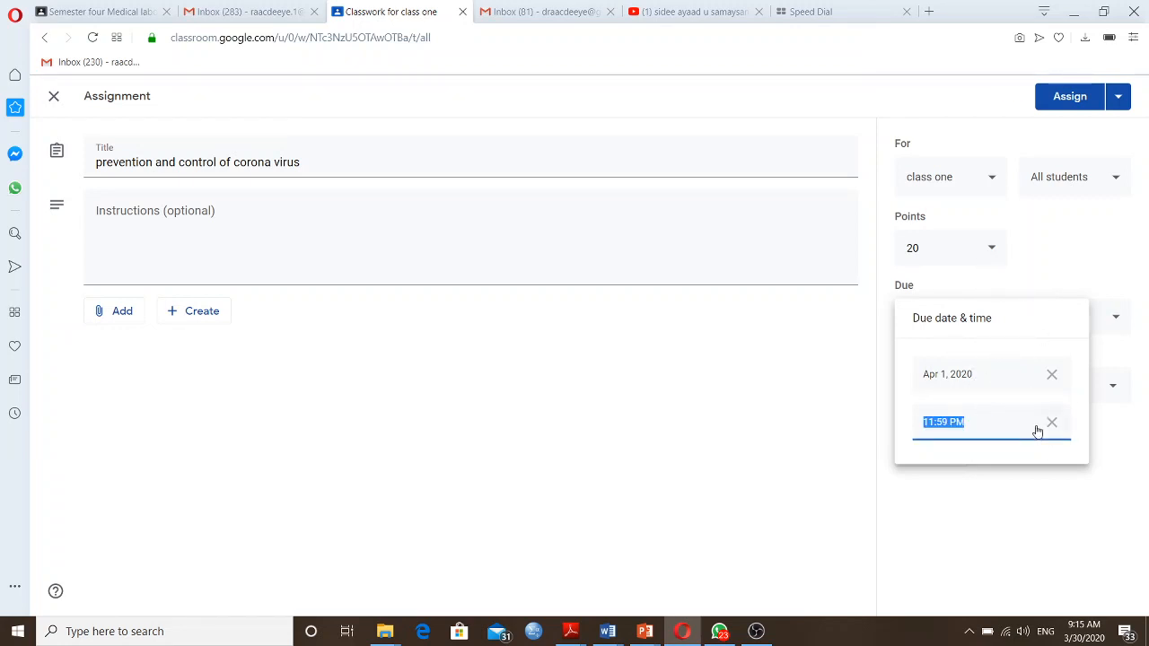
click(1012, 420)
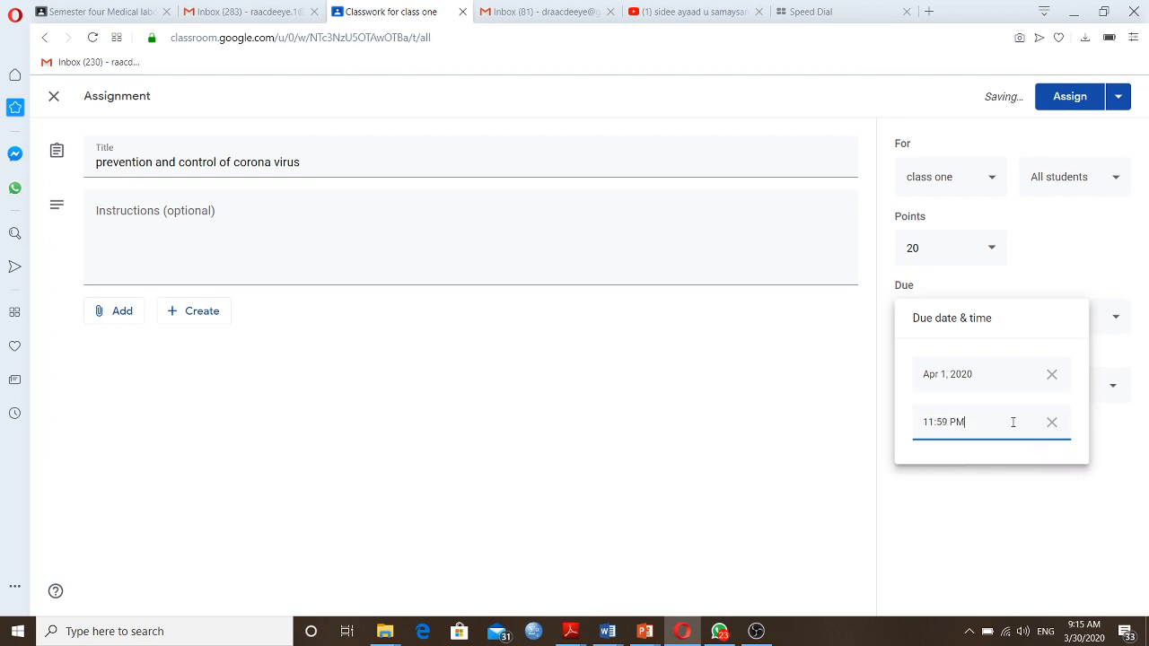
click(829, 426)
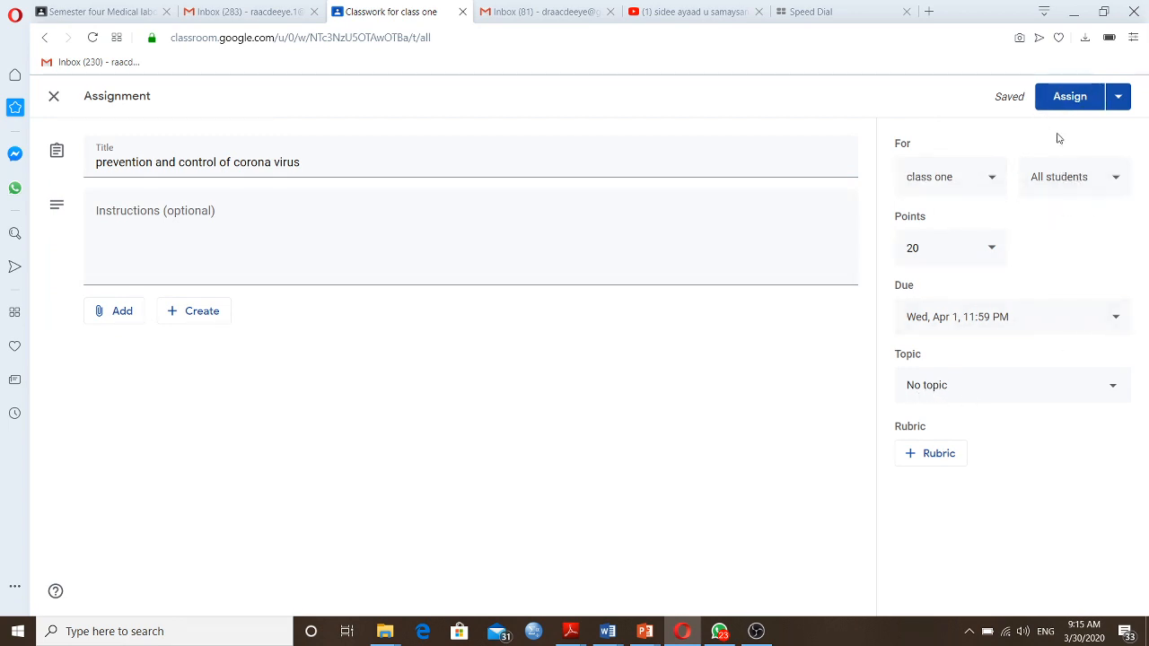
Assign the finished assignment to class one and open its post from the class stream.
click(1064, 103)
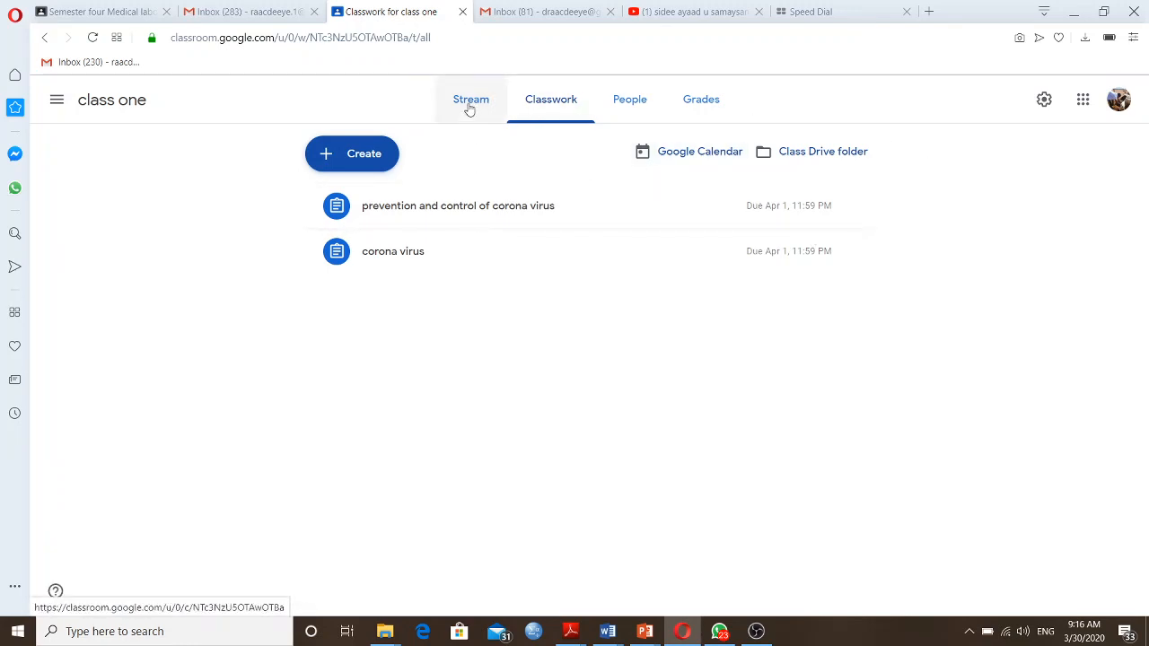
click(468, 106)
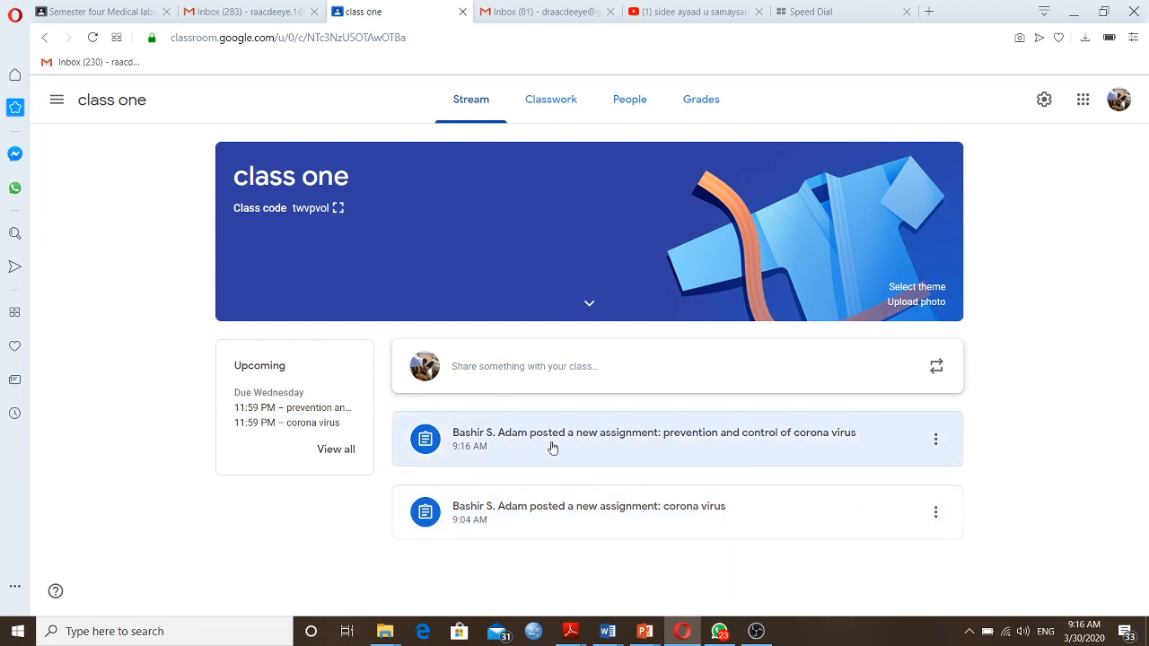
click(553, 447)
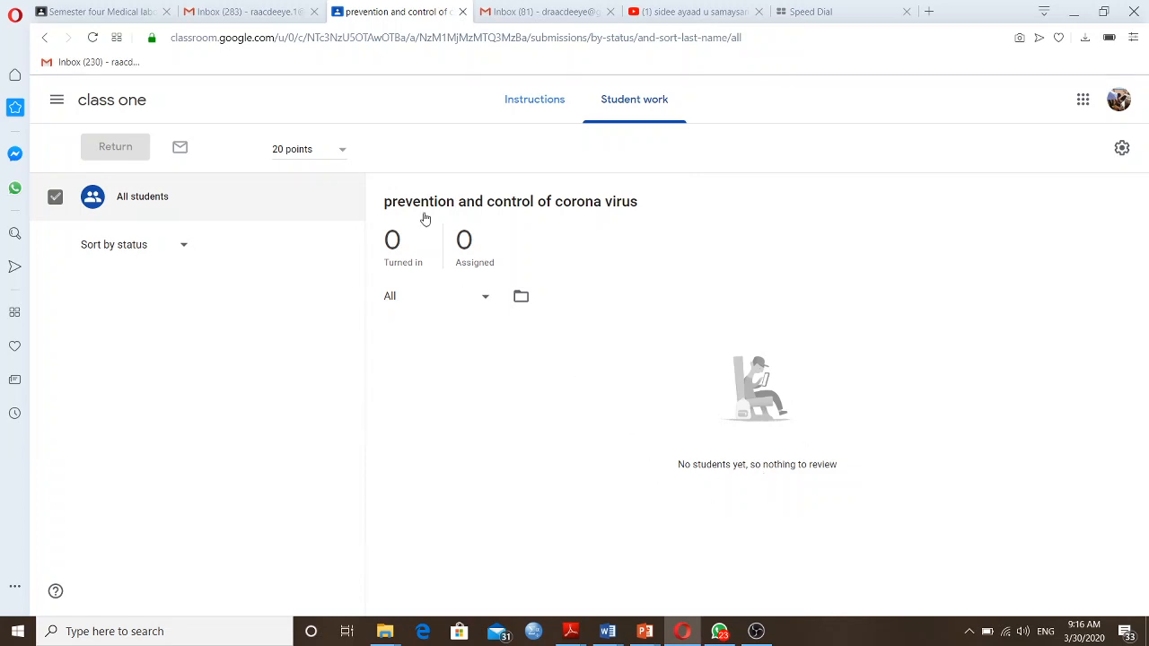
Examine the student work for Semester 6's "Diseases caused by arthropods" assignment and return to the overview of all classes.
click(57, 100)
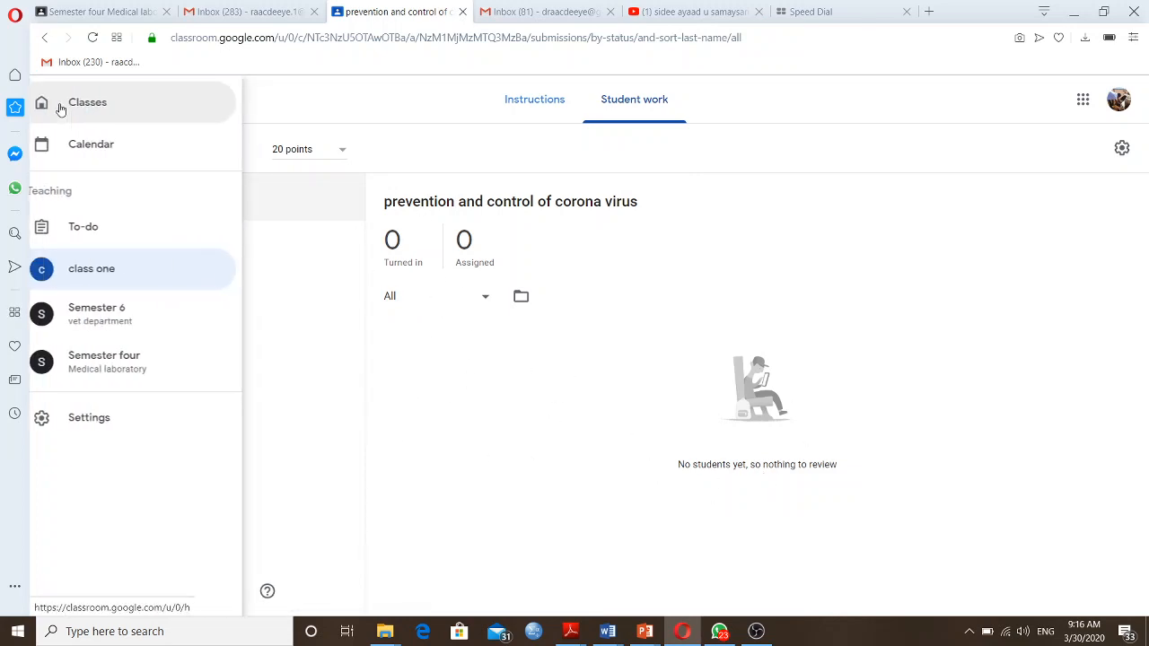
click(117, 312)
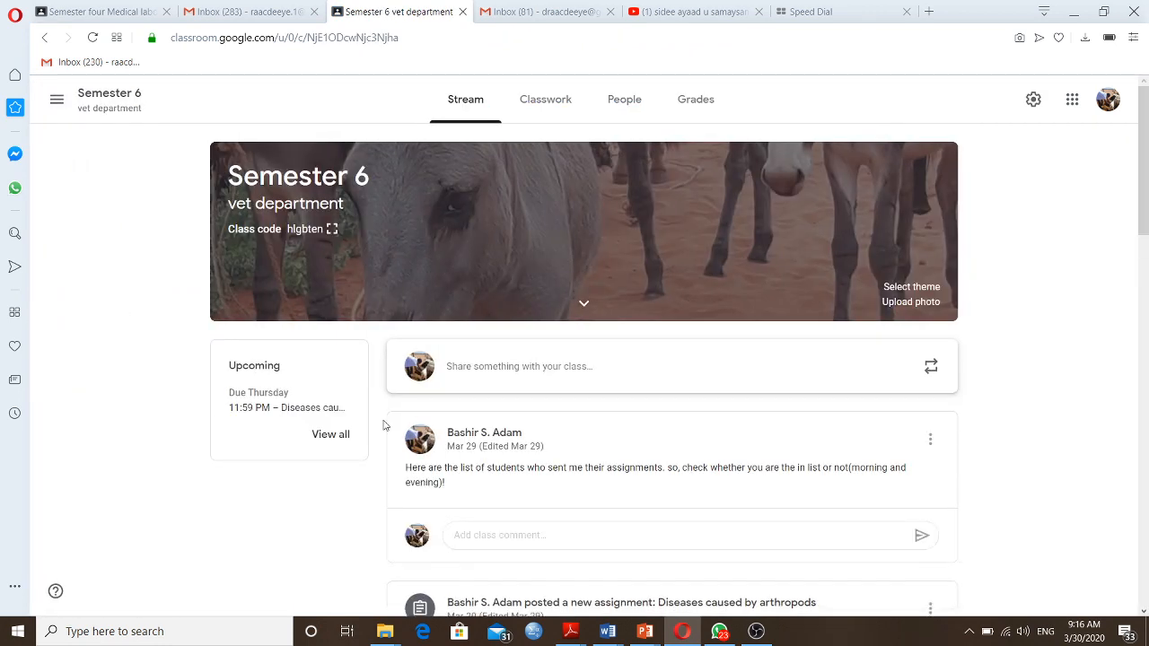
click(301, 406)
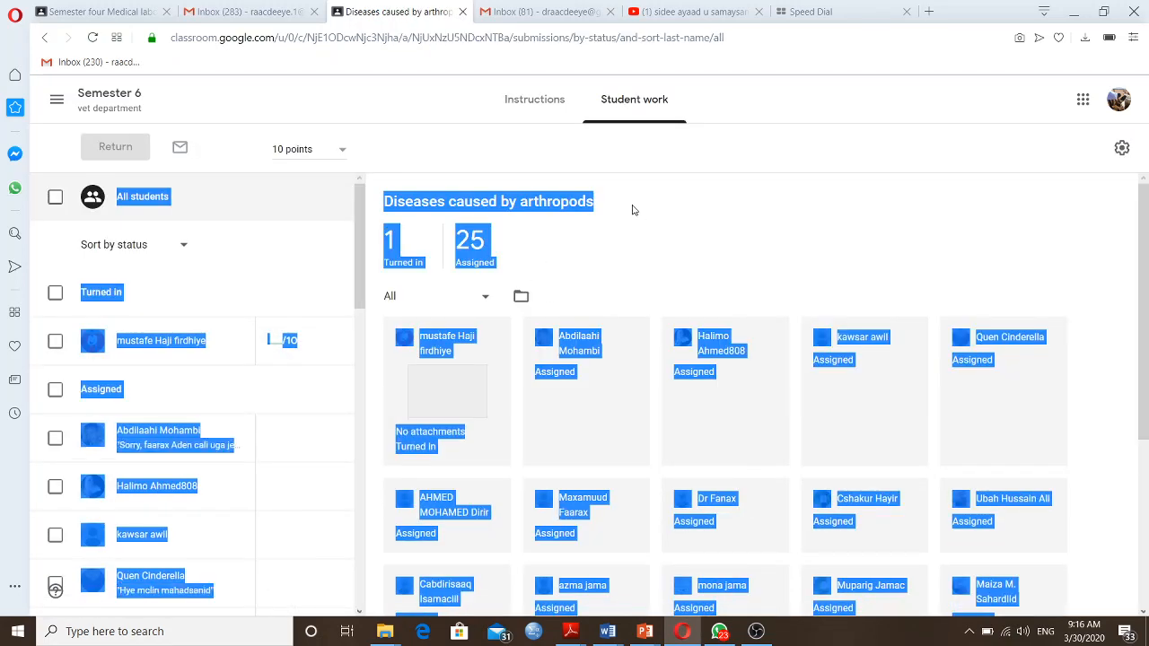
click(641, 211)
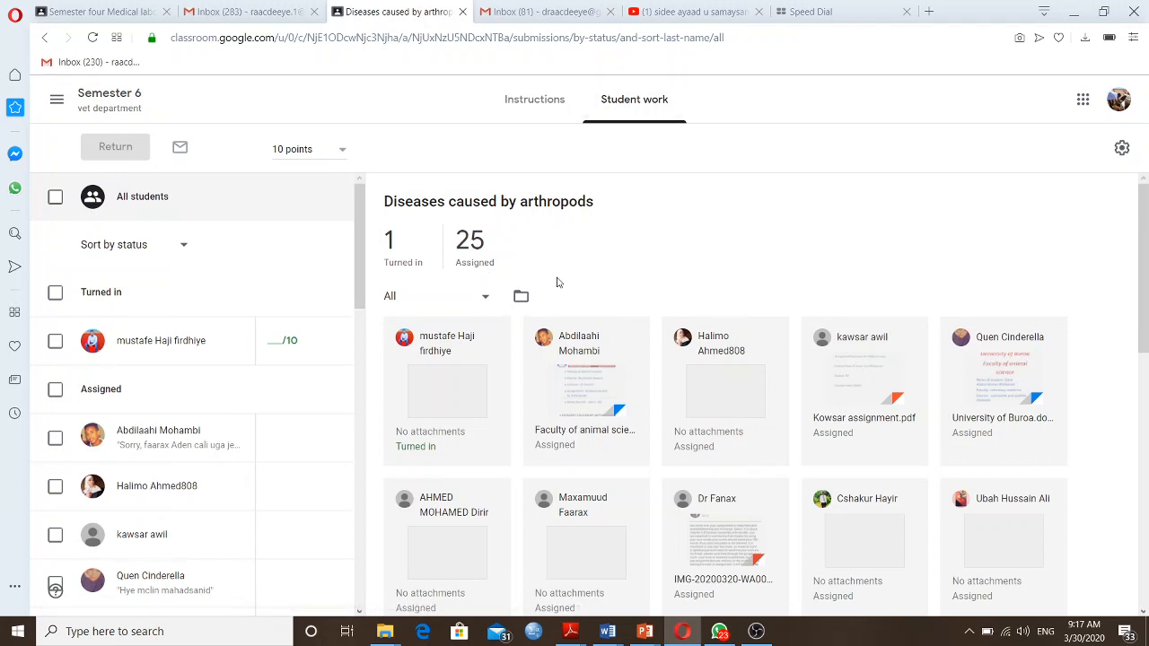
click(58, 102)
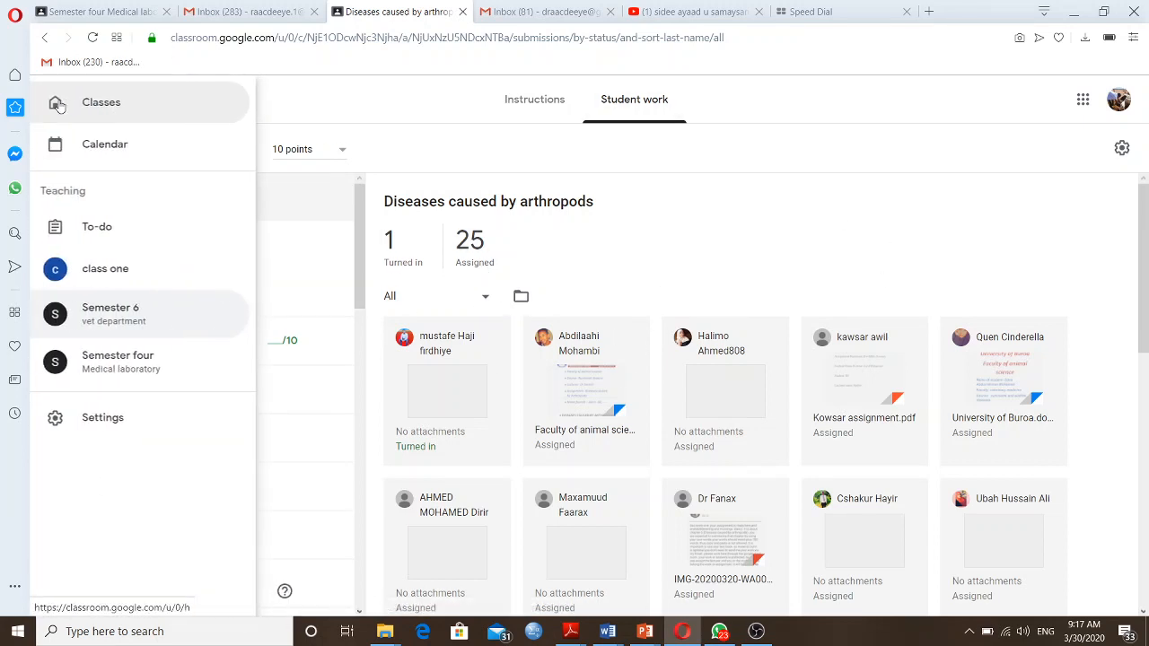
click(93, 106)
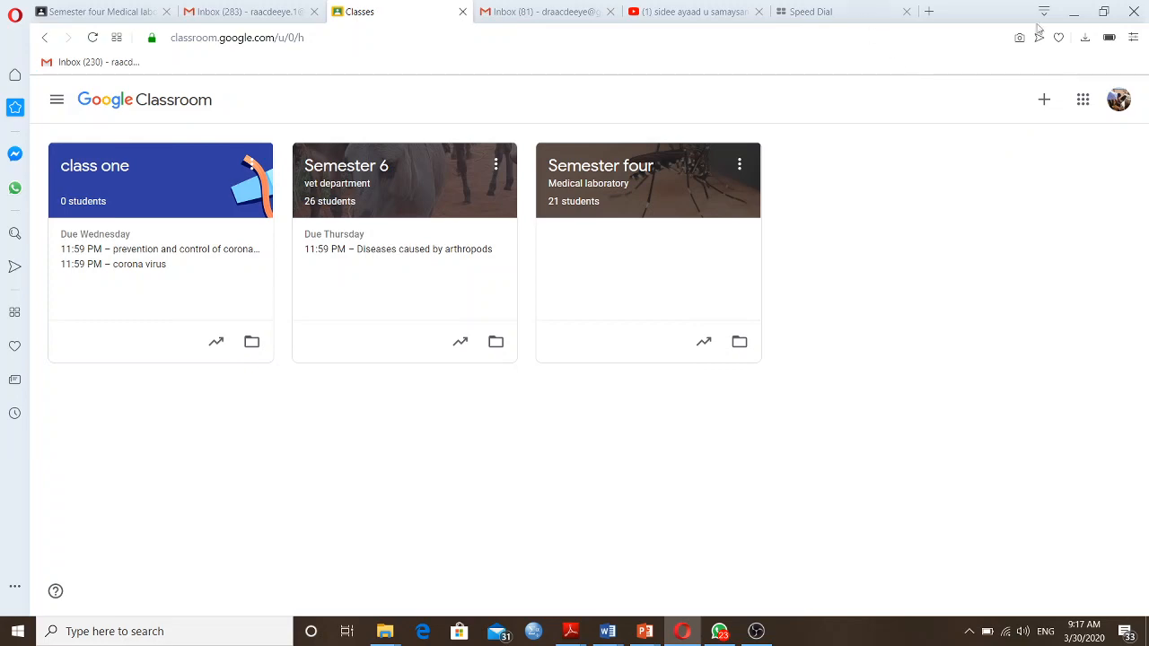
Minimize the browser and switch to OBS Studio.
click(1075, 12)
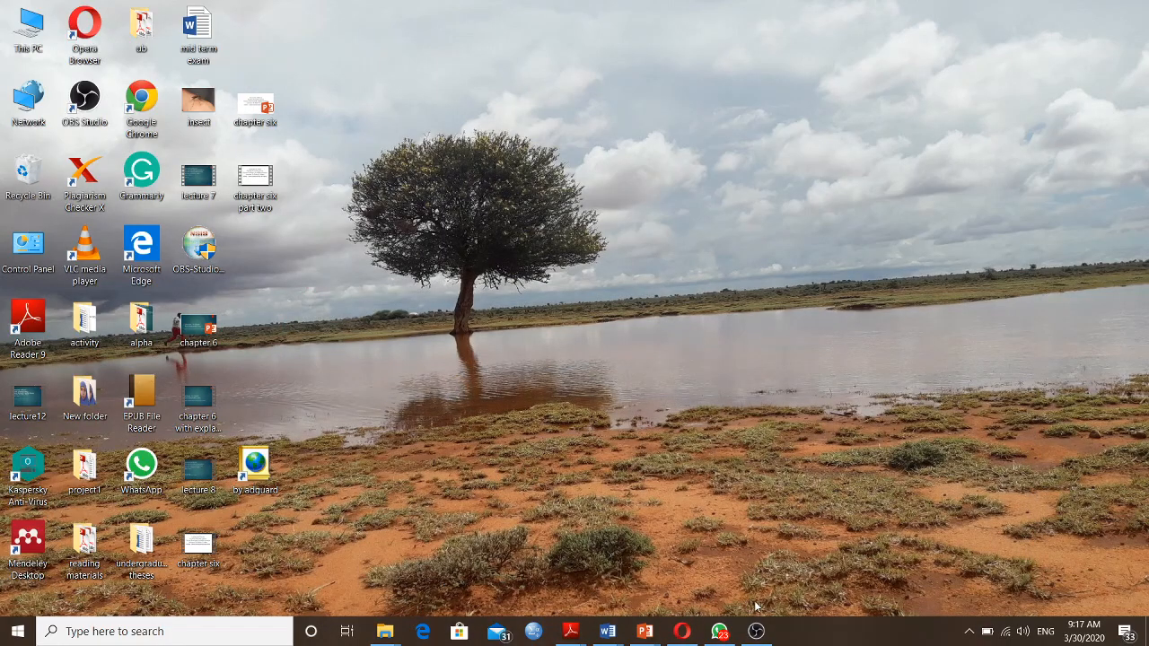
click(756, 631)
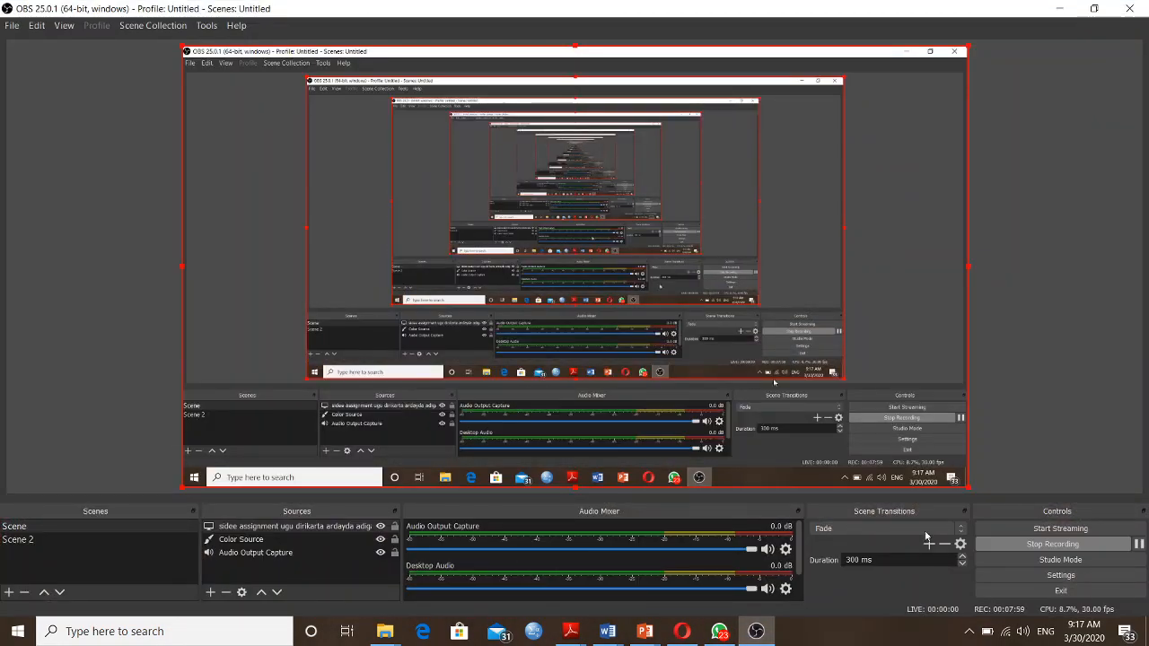